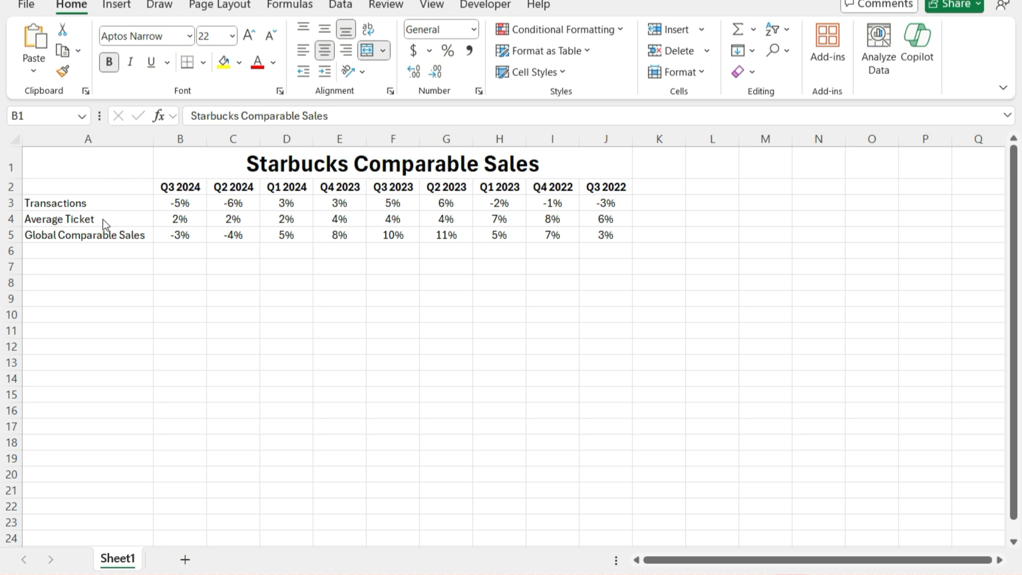
Examine the transactions, average ticket and global comparable sales figures for Q3 2024, Q3 2023 and Q3 2022
{"action": "left_click", "coordinate": [185, 235]}
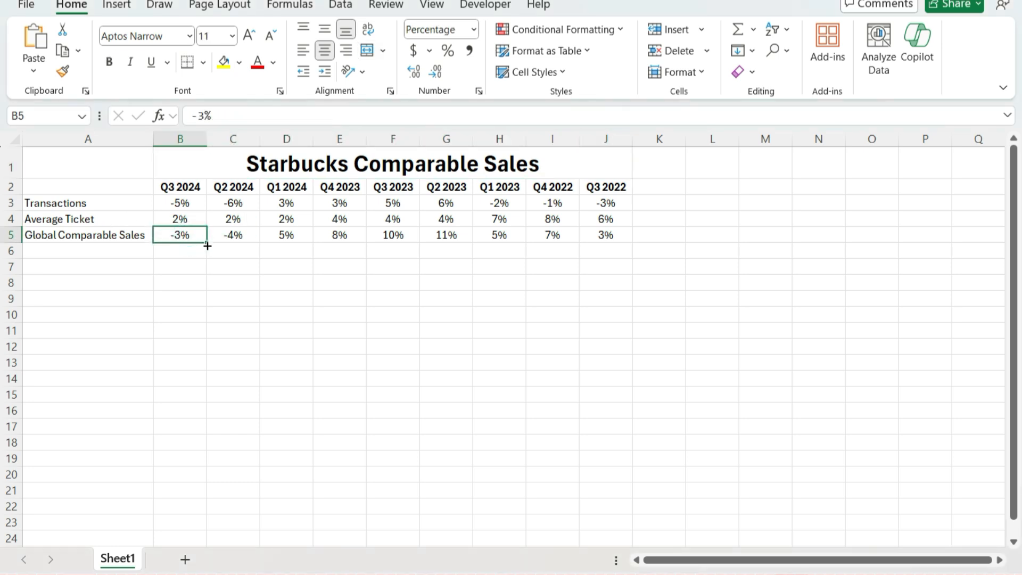
{"action": "left_click", "coordinate": [203, 220]}
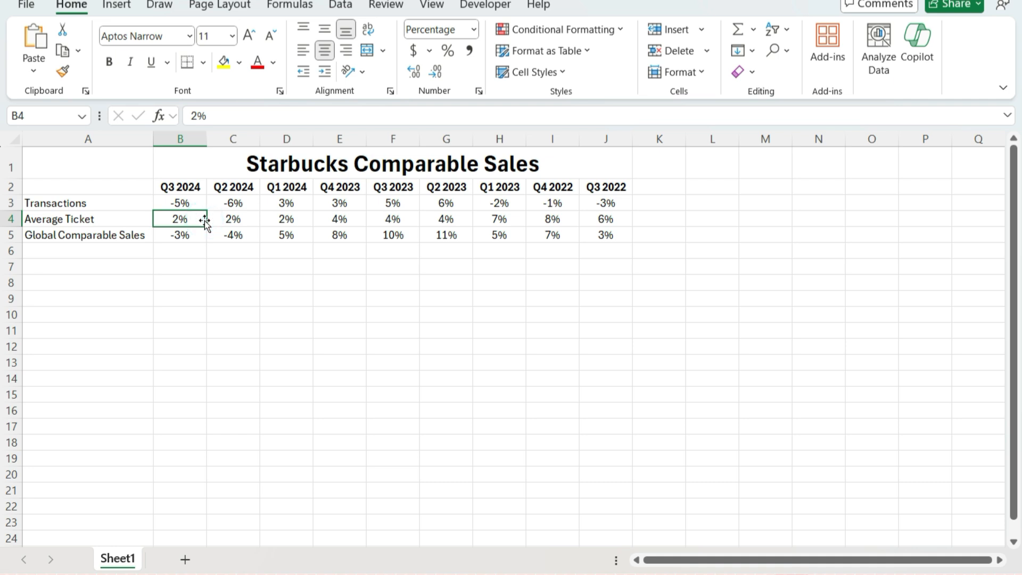
{"action": "left_click", "coordinate": [197, 202]}
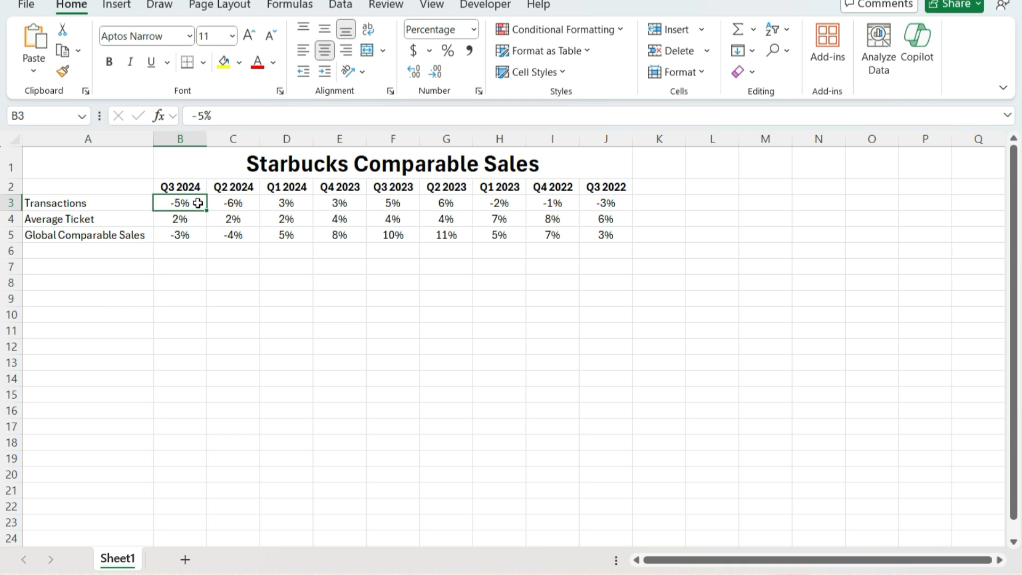
{"action": "left_click_drag", "start_coordinate": [190, 202], "coordinate": [196, 219]}
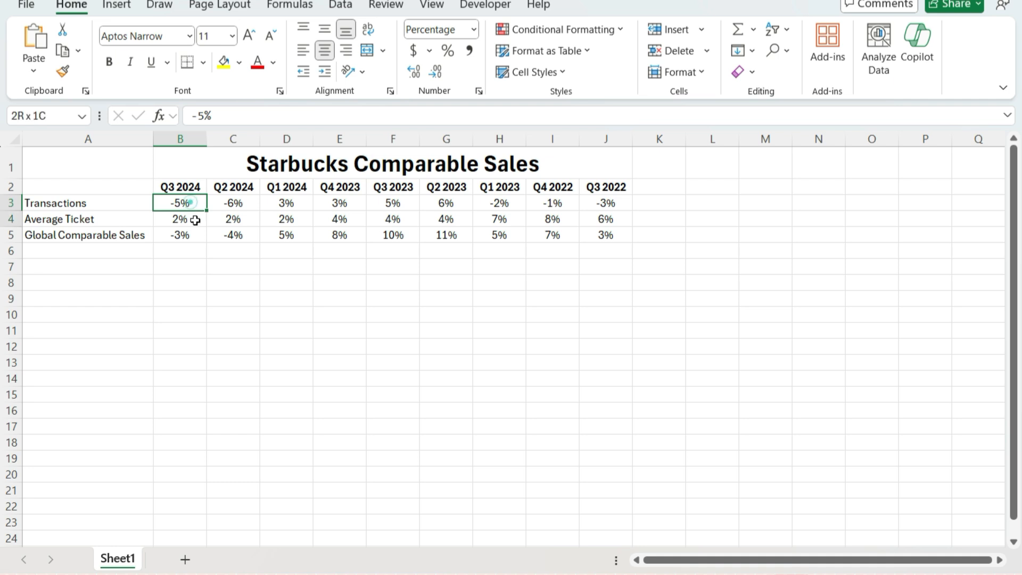
{"action": "left_click", "coordinate": [186, 235]}
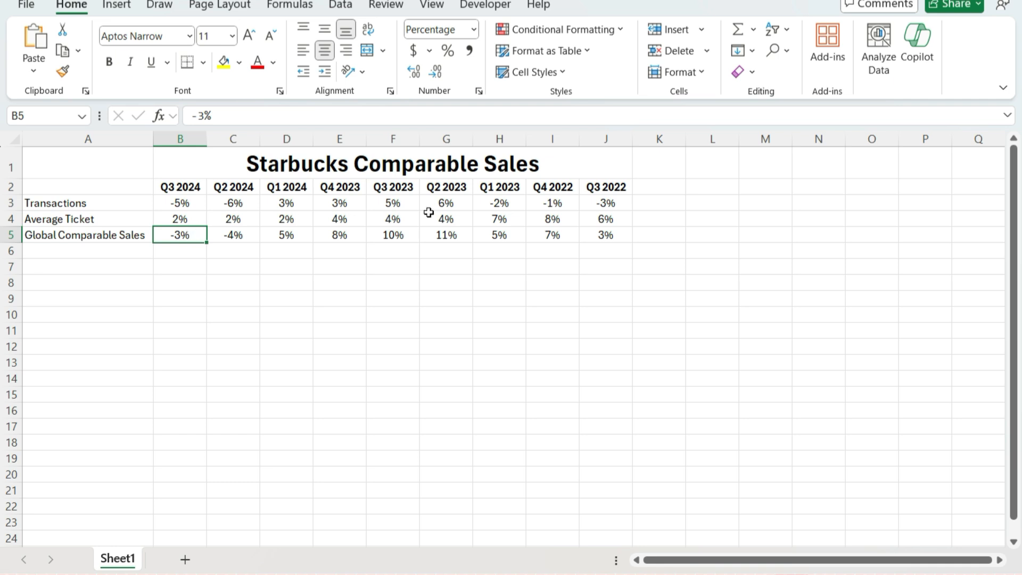
{"action": "left_click", "coordinate": [413, 202]}
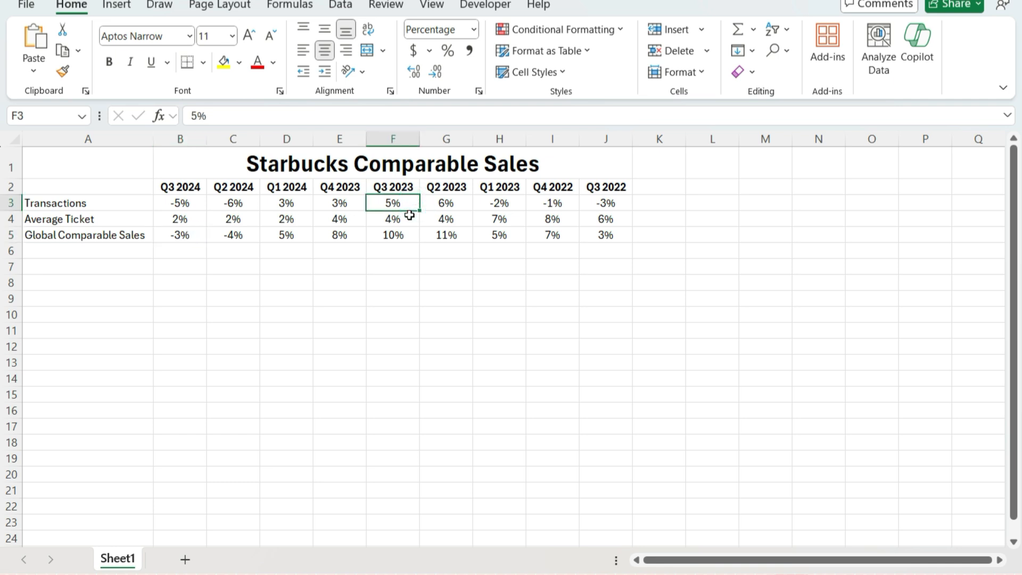
{"action": "left_click", "coordinate": [409, 215]}
{"action": "left_click", "coordinate": [401, 233]}
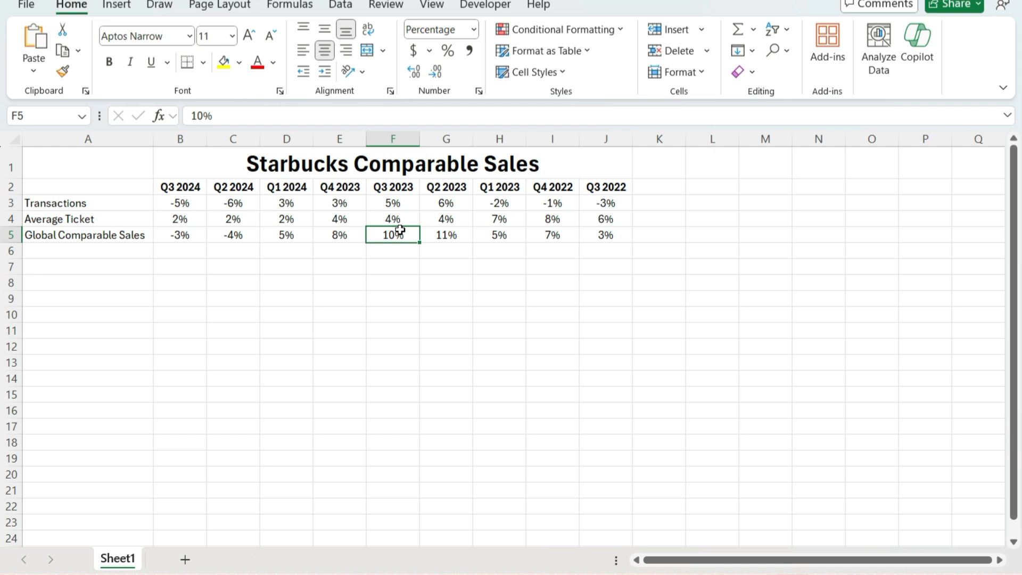
{"action": "left_click", "coordinate": [621, 203]}
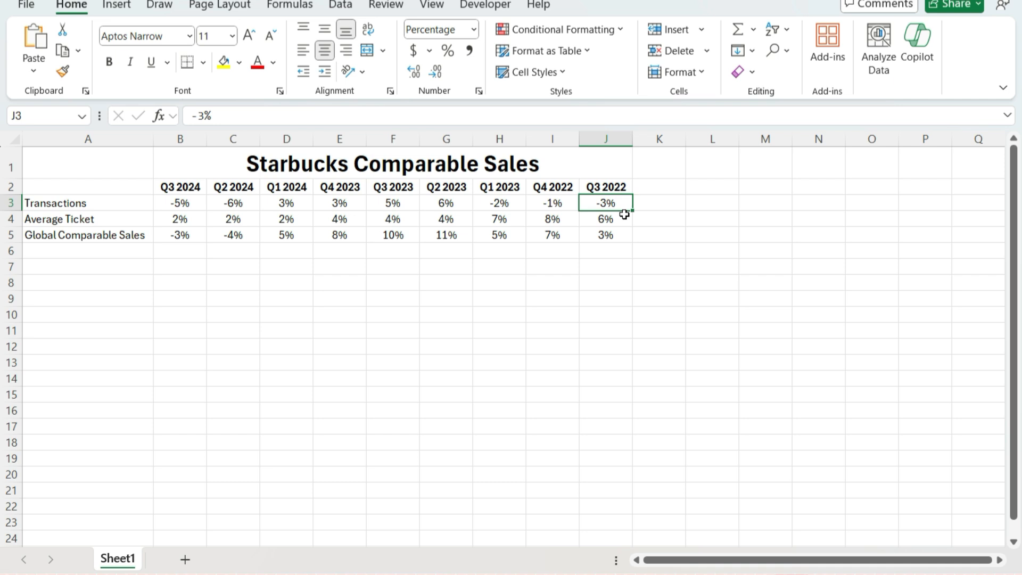
{"action": "left_click", "coordinate": [608, 221]}
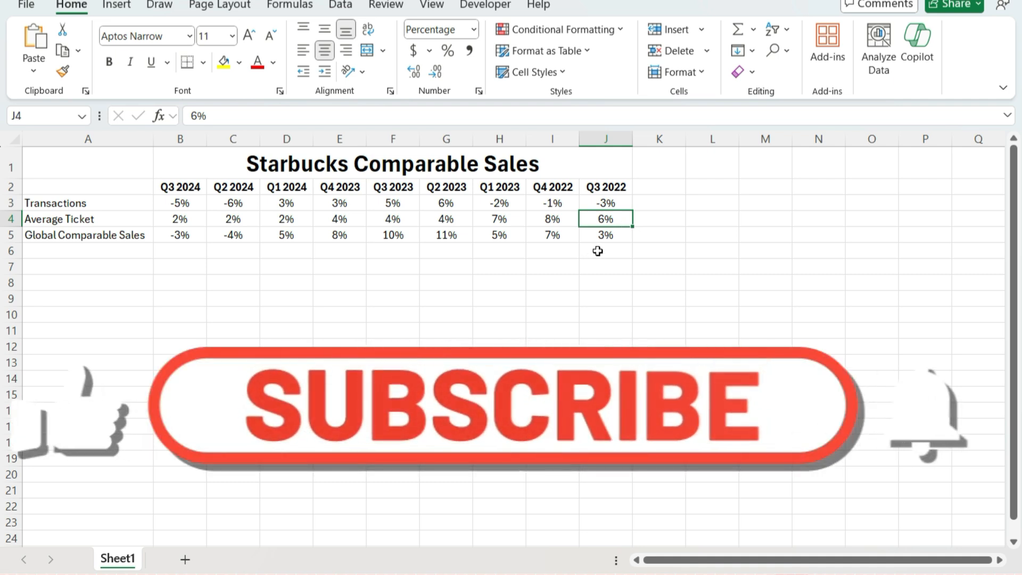
{"action": "left_click", "coordinate": [605, 235]}
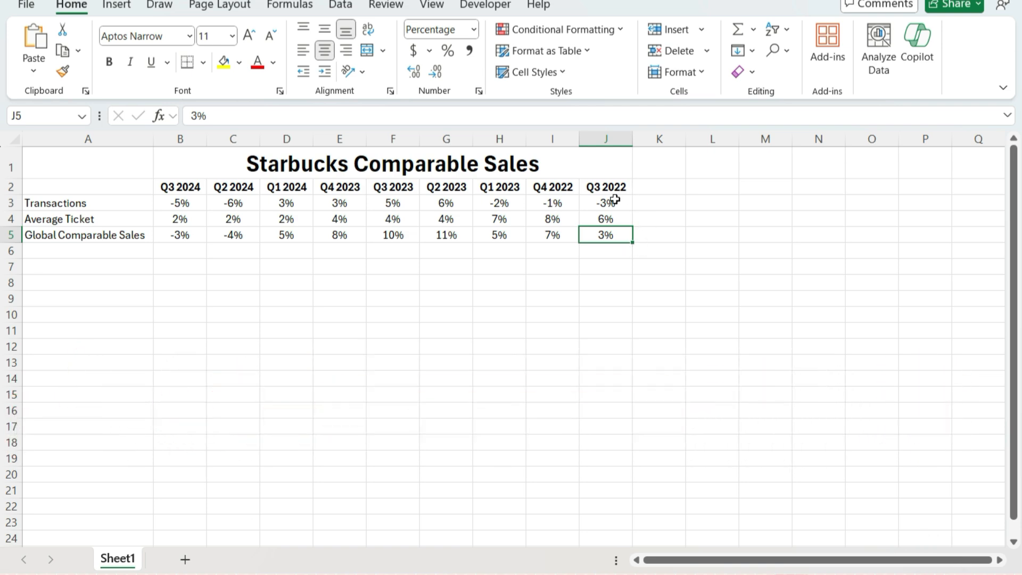
Start inserting a chart from the data range A2:J5 and show the full list of chart types
{"action": "left_click_drag", "start_coordinate": [137, 188], "coordinate": [591, 236]}
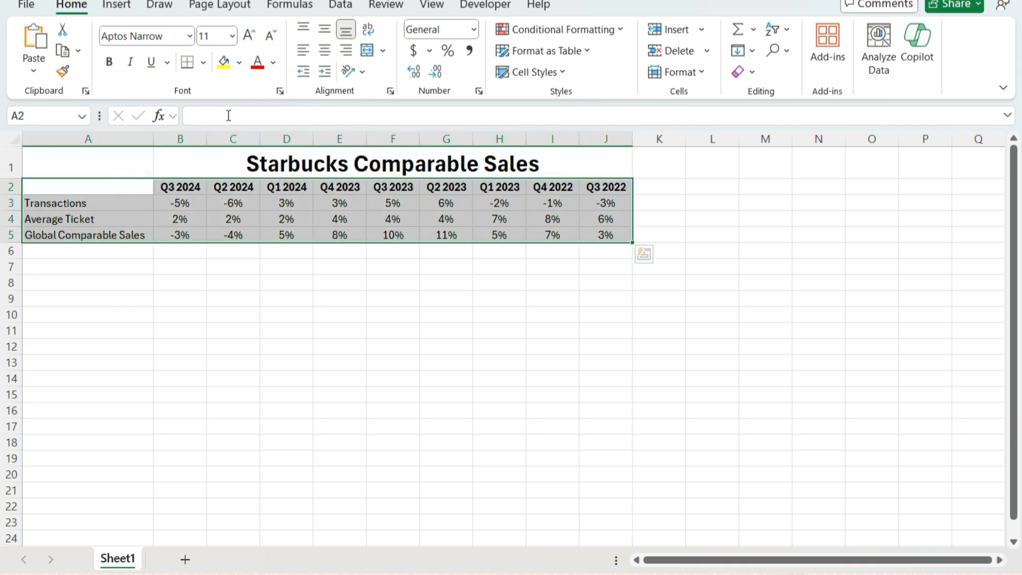
{"action": "left_click", "coordinate": [117, 12]}
{"action": "left_click", "coordinate": [570, 93]}
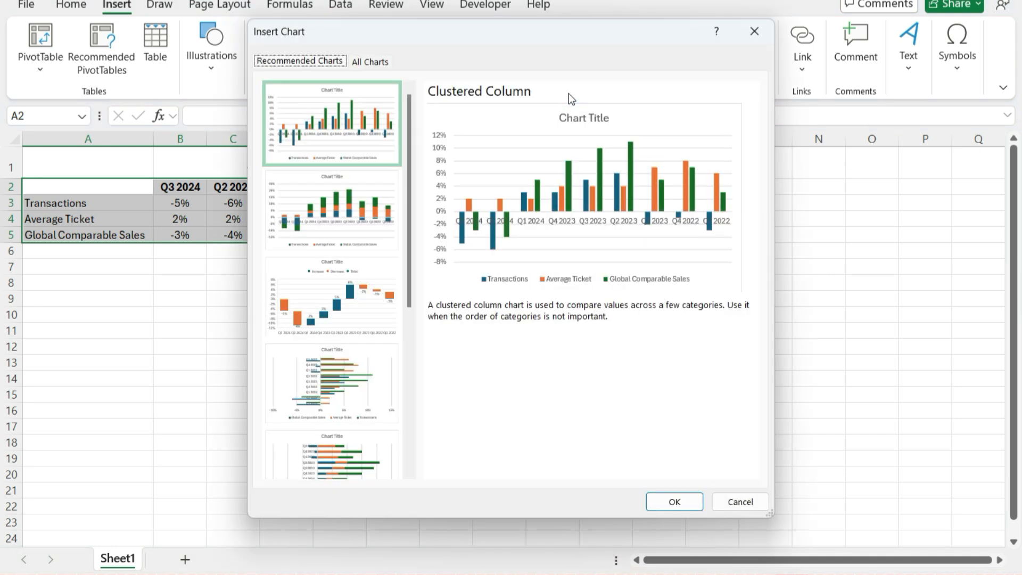
{"action": "left_click", "coordinate": [383, 61]}
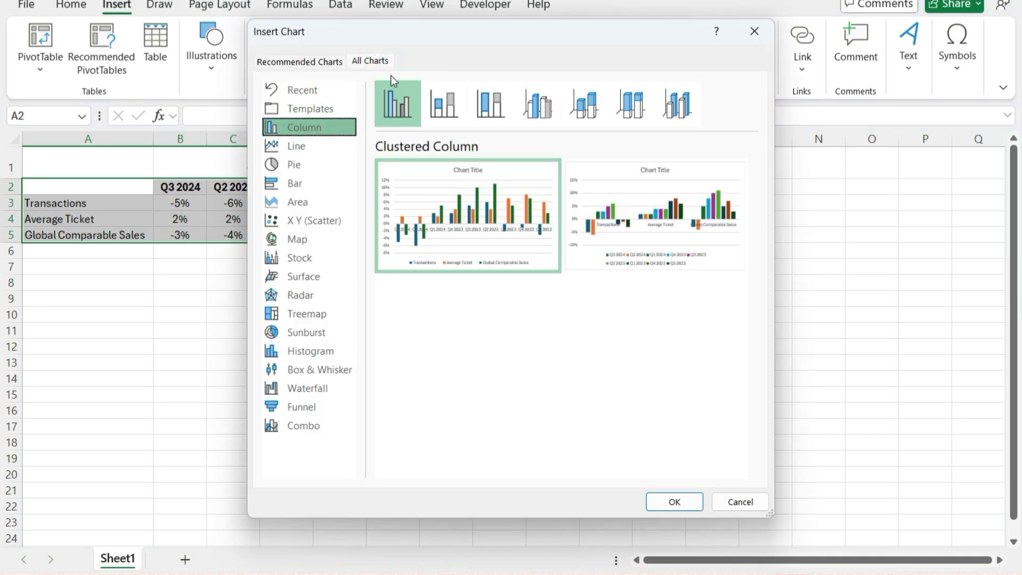
{"action": "left_click", "coordinate": [299, 144]}
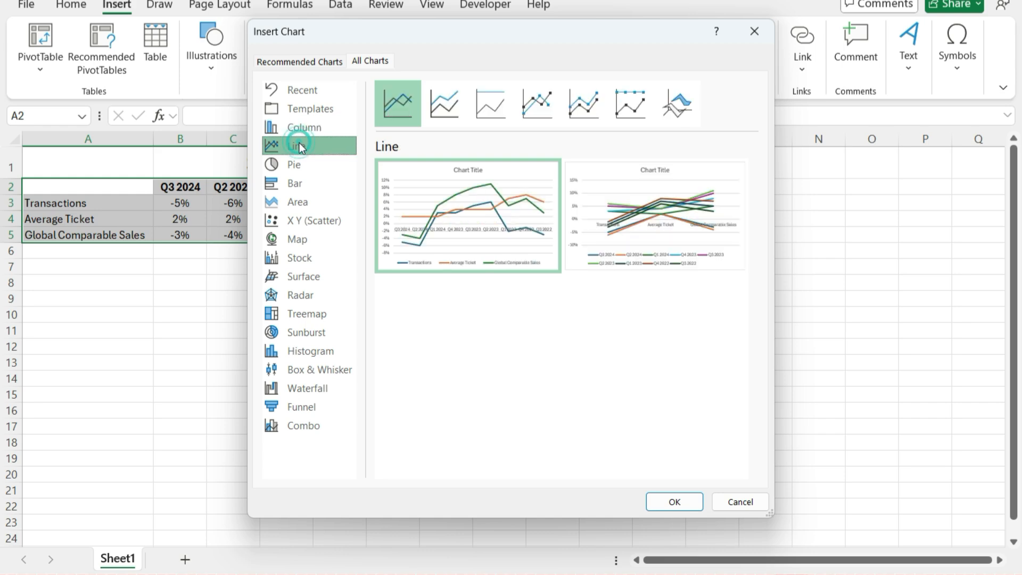
{"action": "left_click", "coordinate": [440, 115]}
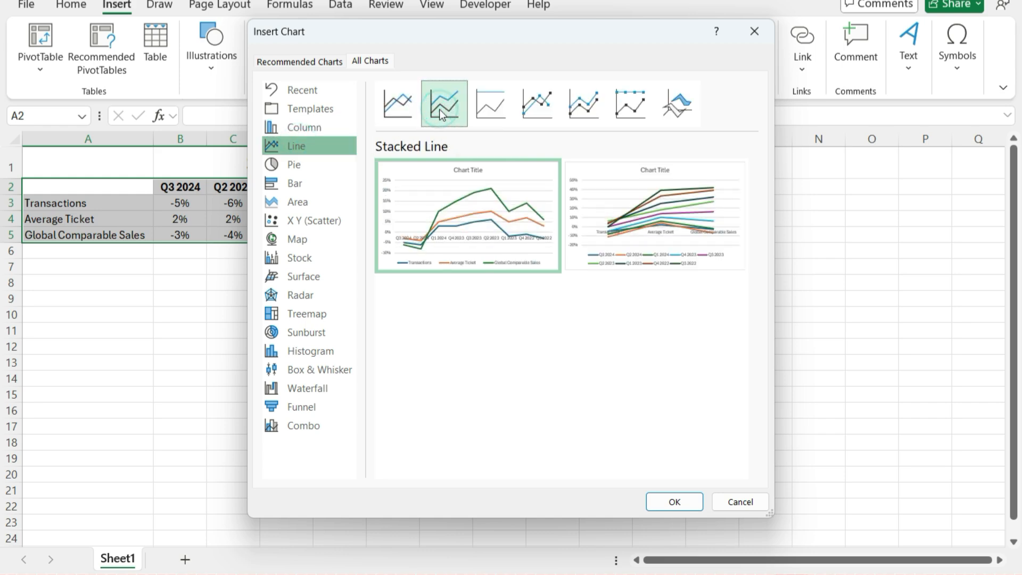
{"action": "mouse_move", "coordinate": [454, 233]}
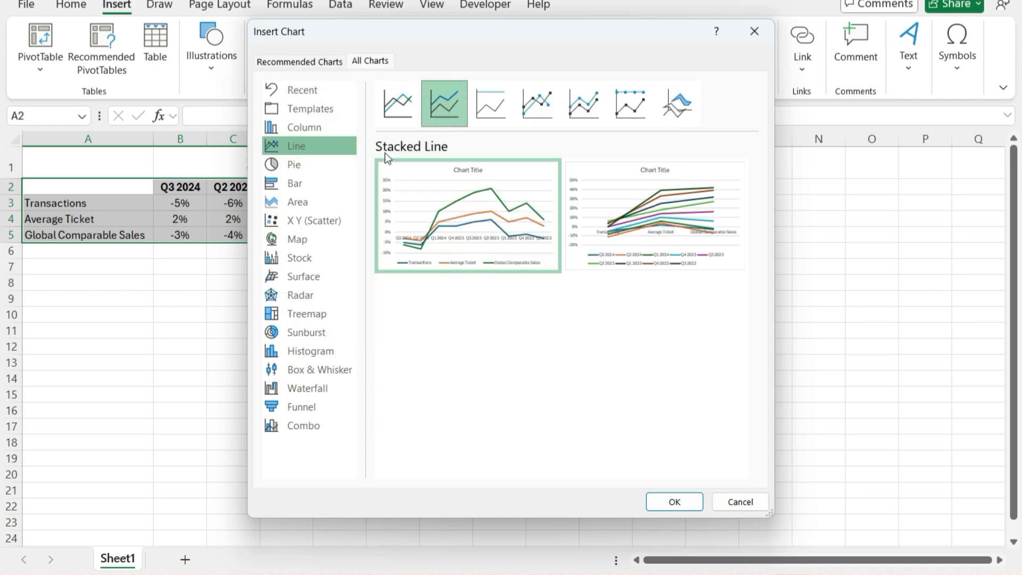
Insert a Stacked Column chart with the quarters as categories
{"action": "left_click", "coordinate": [335, 130]}
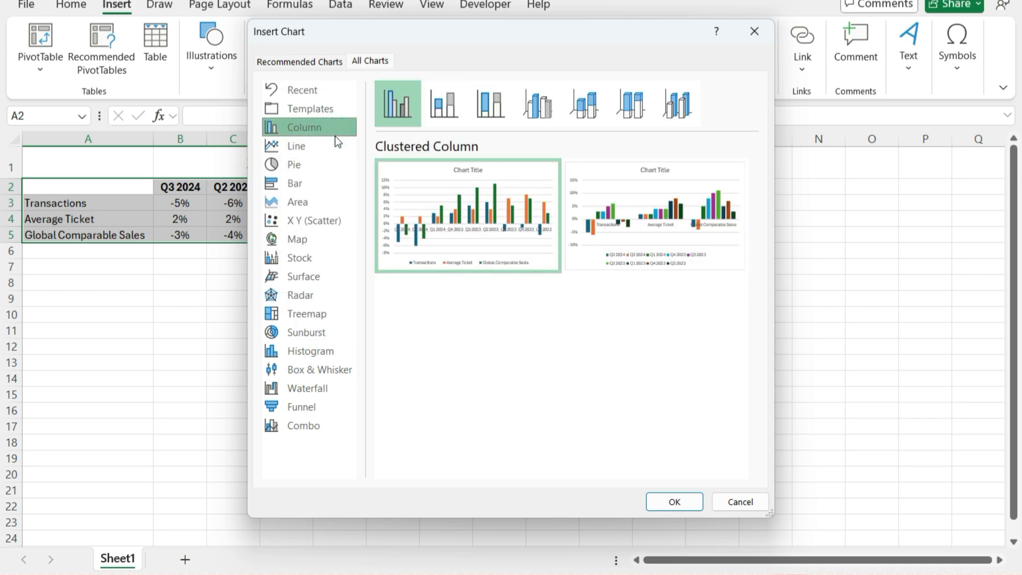
{"action": "left_click", "coordinate": [443, 115]}
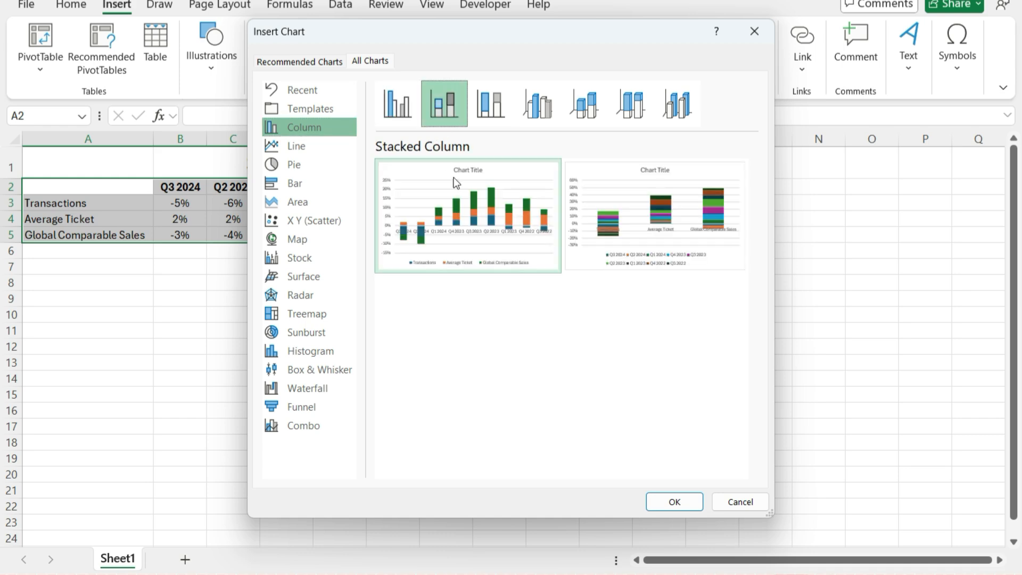
{"action": "mouse_move", "coordinate": [465, 201]}
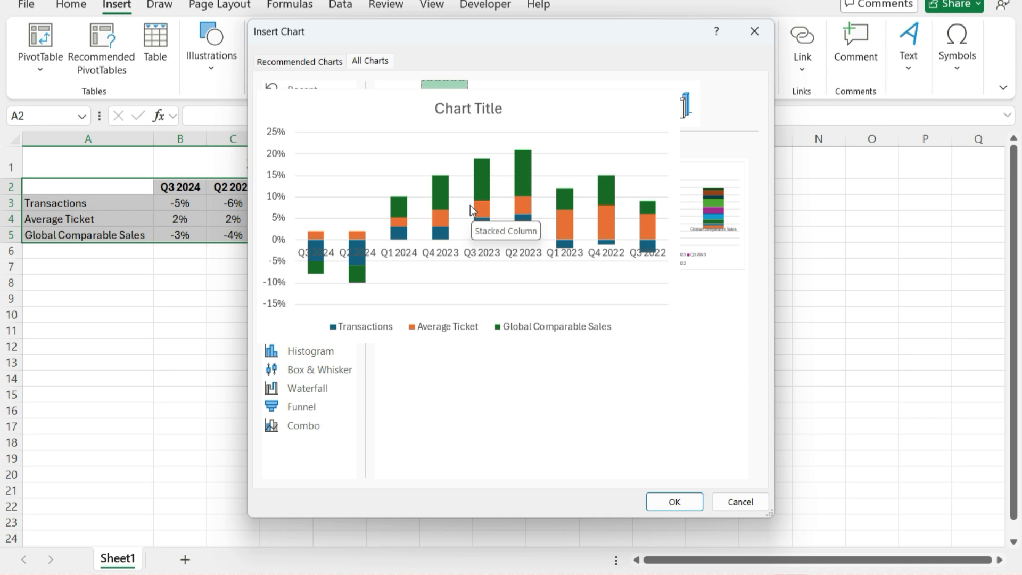
{"action": "left_click", "coordinate": [675, 504]}
Enlarge the chart and place it just below the data table, covering about columns B to K and rows 6 to 22
{"action": "left_click_drag", "start_coordinate": [431, 248], "coordinate": [165, 220]}
{"action": "left_click_drag", "start_coordinate": [490, 442], "coordinate": [629, 474]}
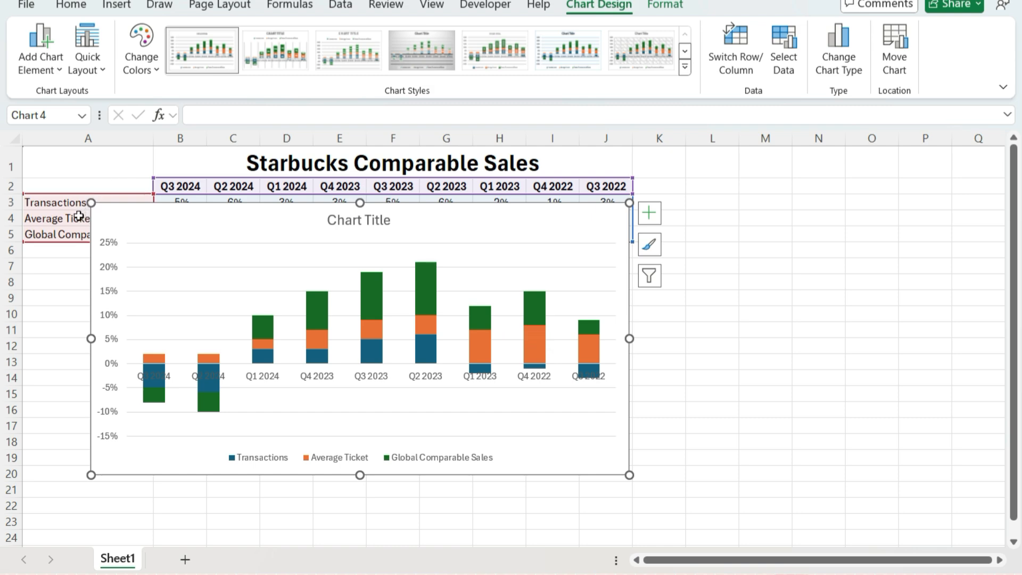
{"action": "left_click_drag", "start_coordinate": [180, 222], "coordinate": [262, 244]}
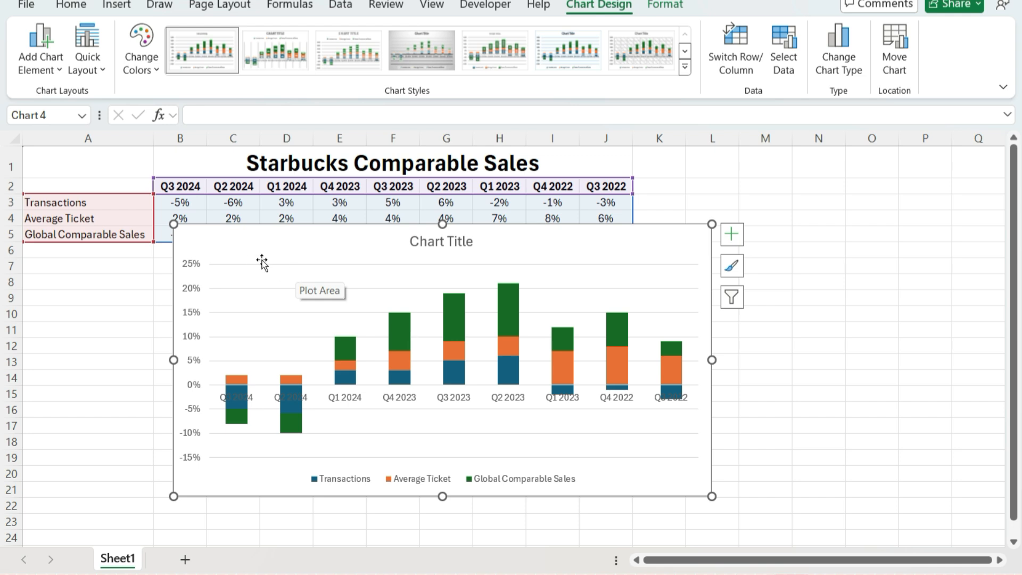
{"action": "left_click_drag", "start_coordinate": [223, 247], "coordinate": [208, 272]}
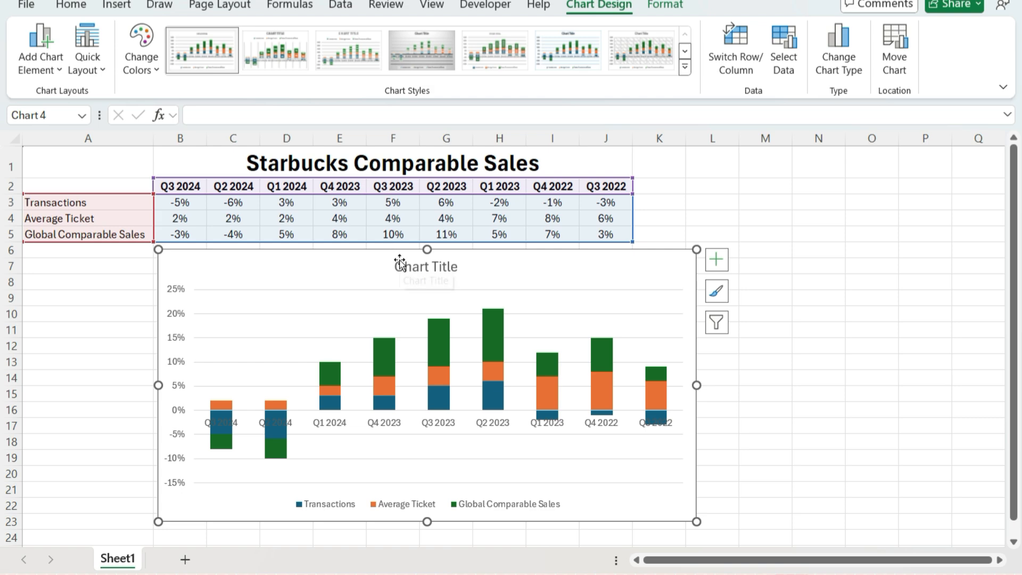
Change the Global Comparable Sales series to a Scatter chart type and take it off the secondary axis
{"action": "right_click", "coordinate": [443, 339]}
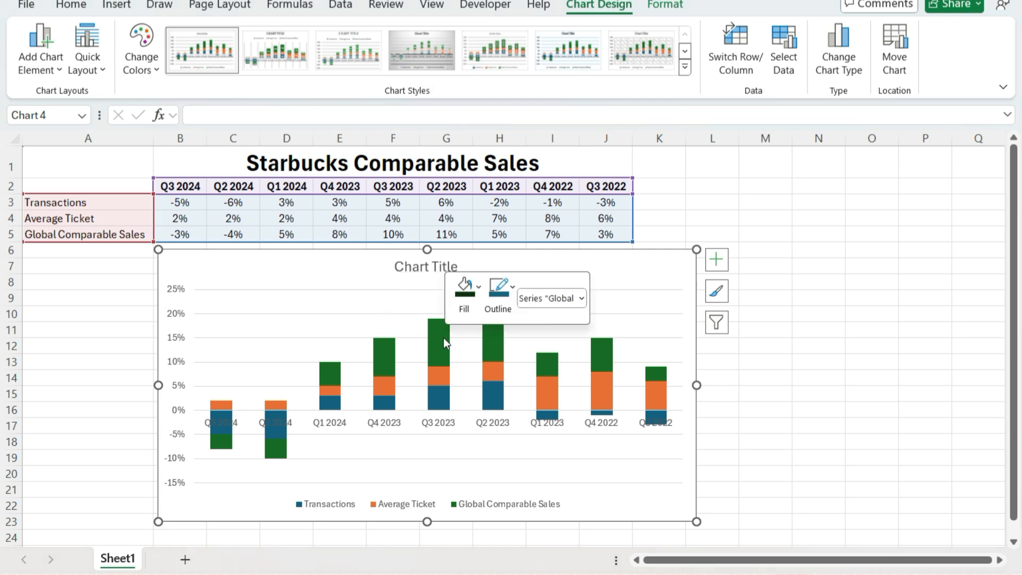
{"action": "left_click", "coordinate": [537, 405]}
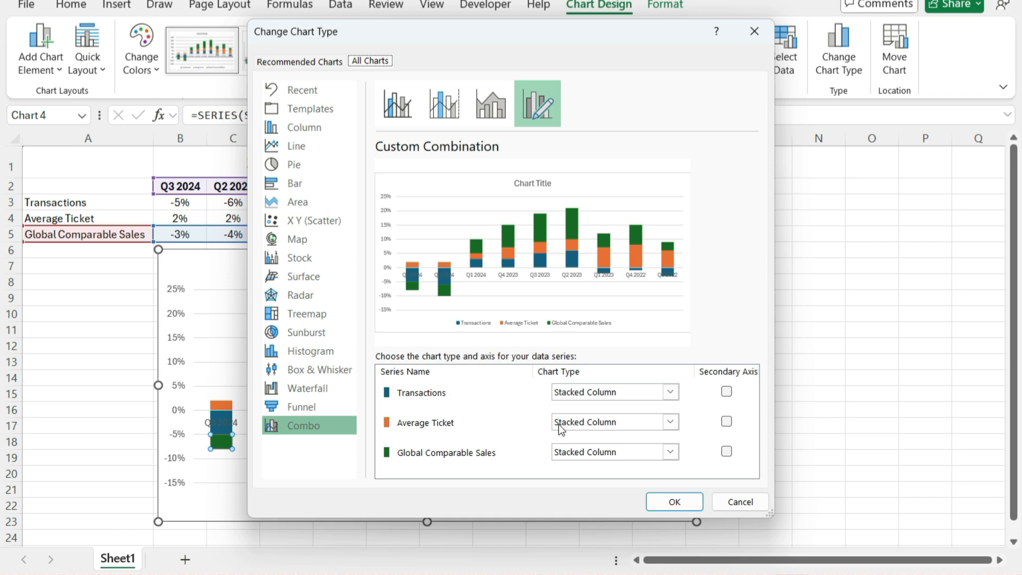
{"action": "left_click", "coordinate": [583, 453]}
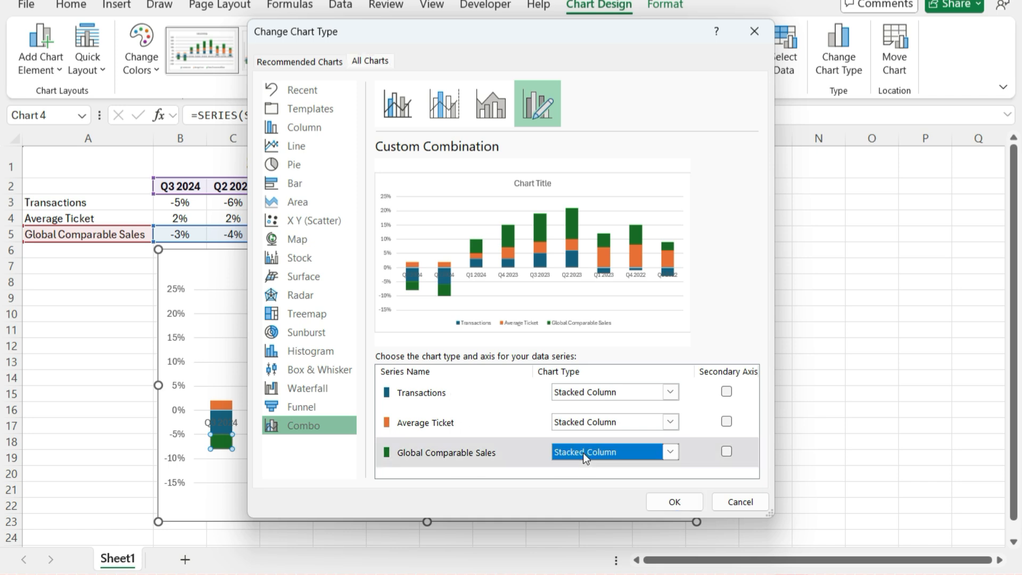
{"action": "scroll", "coordinate": [594, 425], "scroll_direction": "down", "scroll_amount": 5}
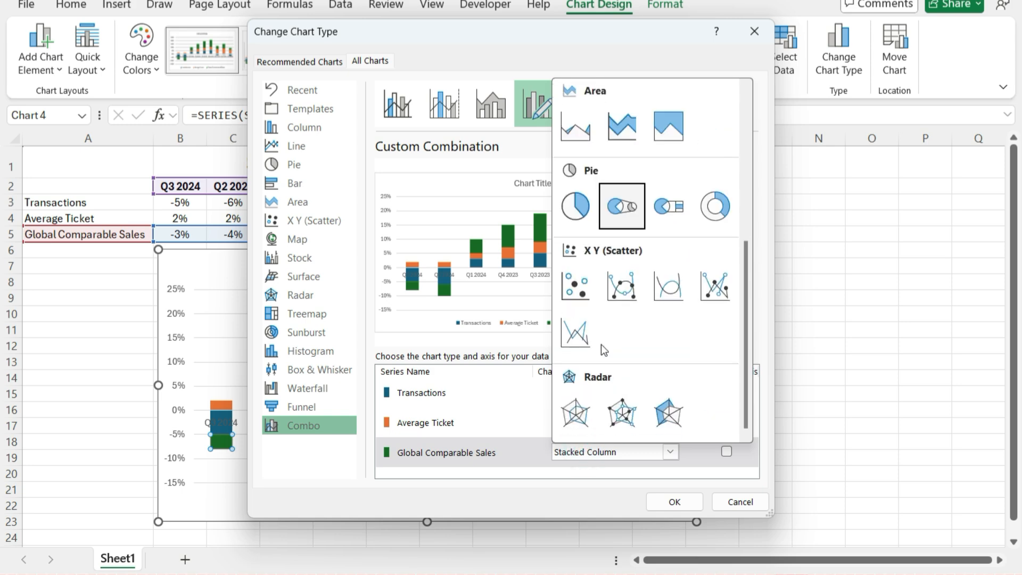
{"action": "left_click", "coordinate": [578, 290]}
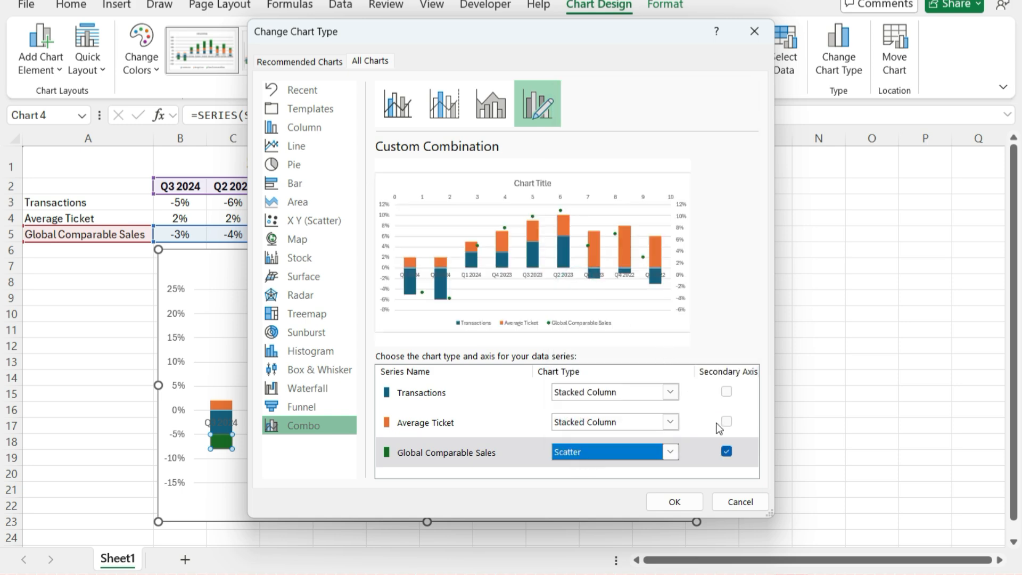
{"action": "left_click", "coordinate": [726, 451]}
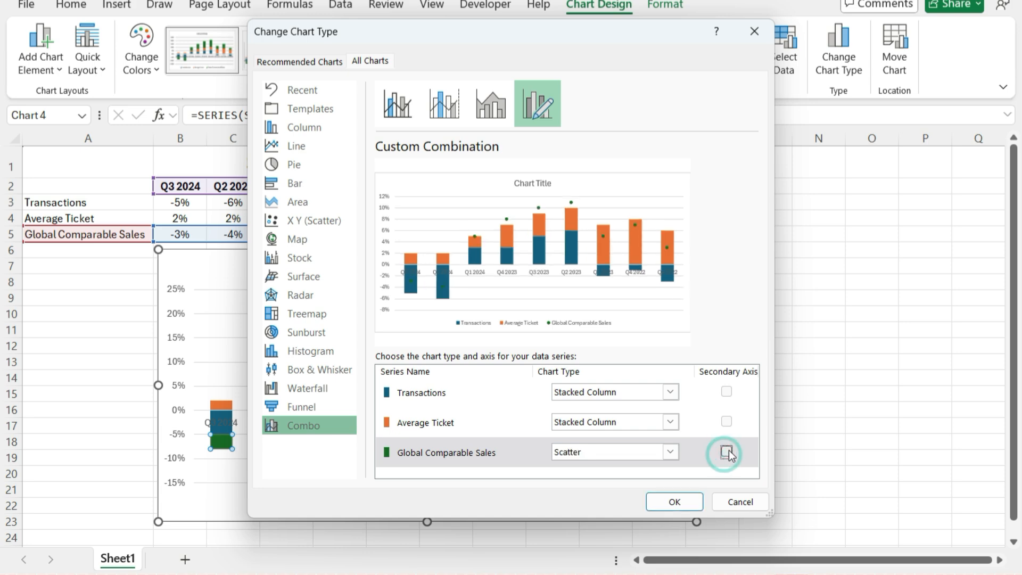
{"action": "left_click", "coordinate": [674, 503]}
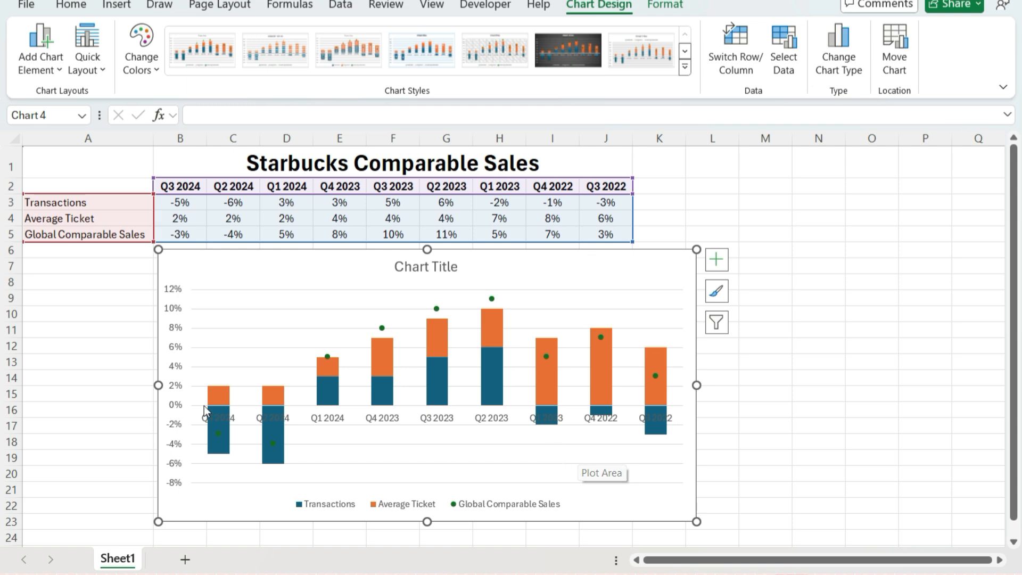
Delete the chart's vertical percentage axis
{"action": "left_click", "coordinate": [178, 366]}
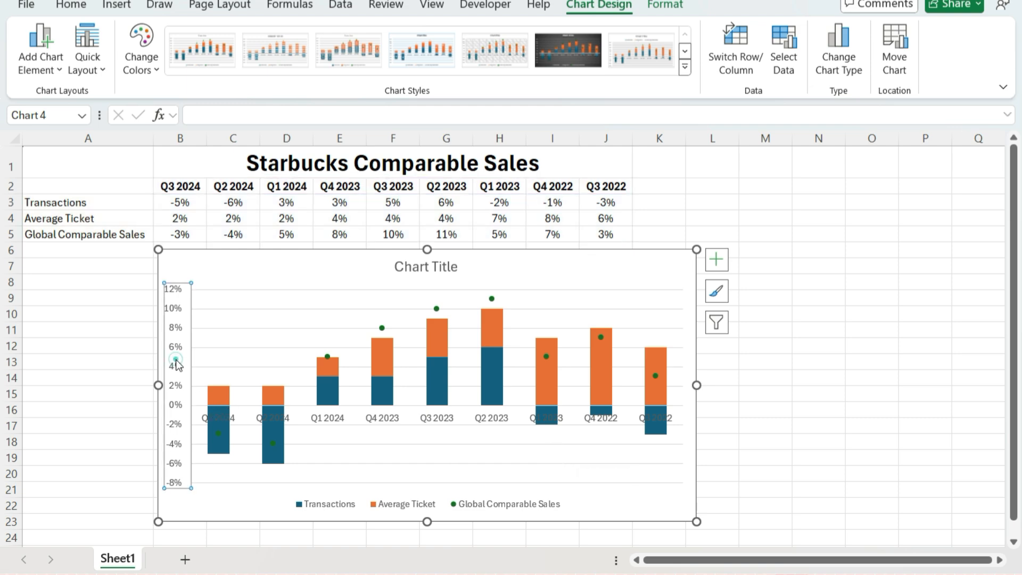
{"action": "key", "text": "Delete"}
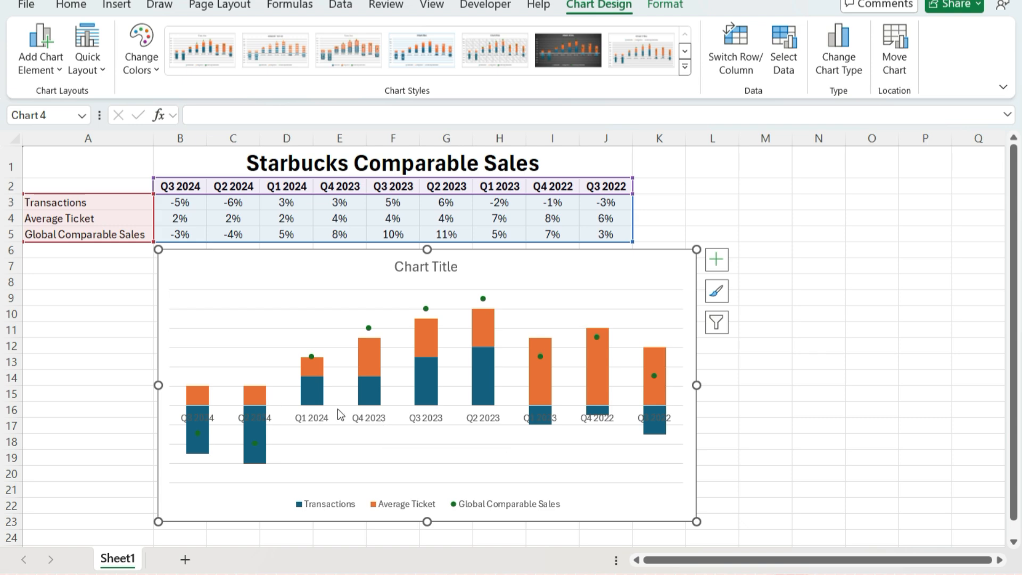
Set the label position of the chart's horizontal category axis to Low
{"action": "right_click", "coordinate": [369, 420]}
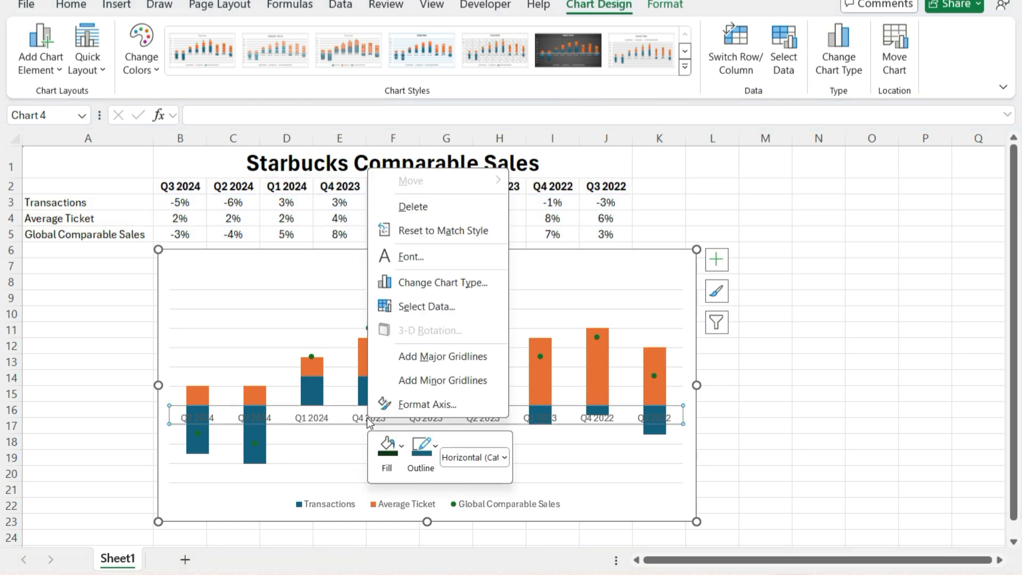
{"action": "left_click", "coordinate": [425, 404]}
{"action": "double_click", "coordinate": [426, 406]}
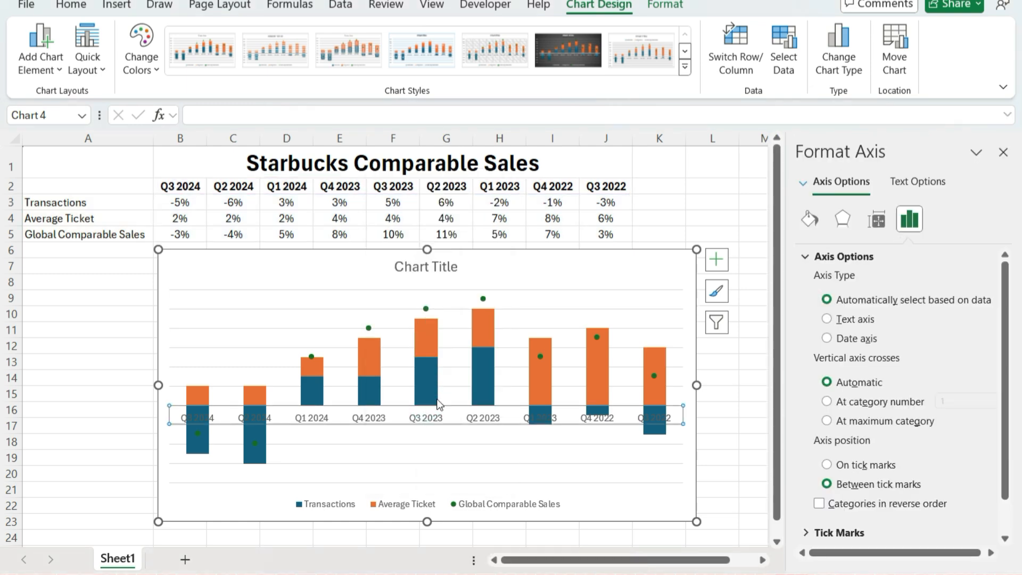
{"action": "scroll", "coordinate": [840, 393], "scroll_direction": "down", "scroll_amount": 1}
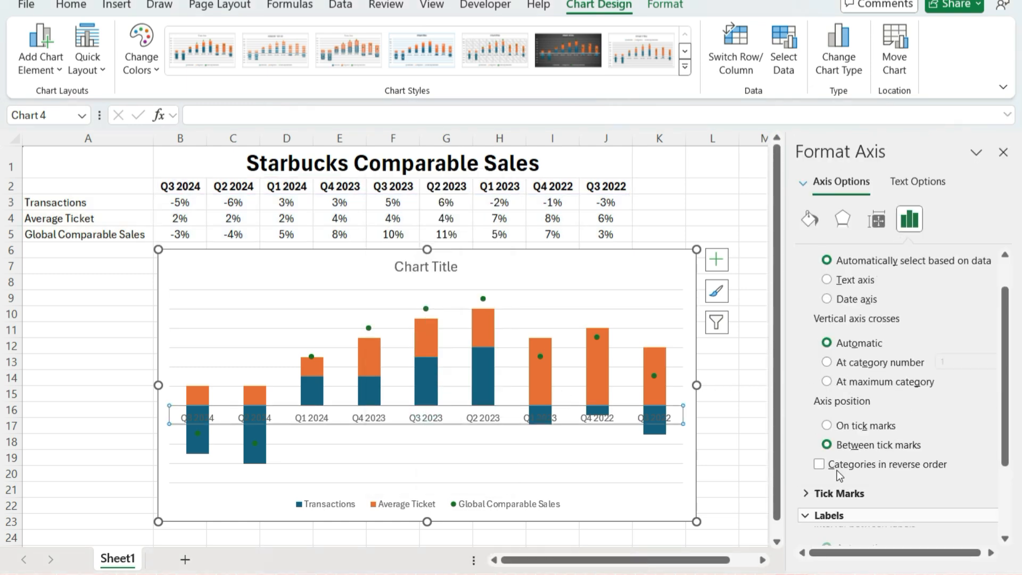
{"action": "left_click", "coordinate": [826, 515]}
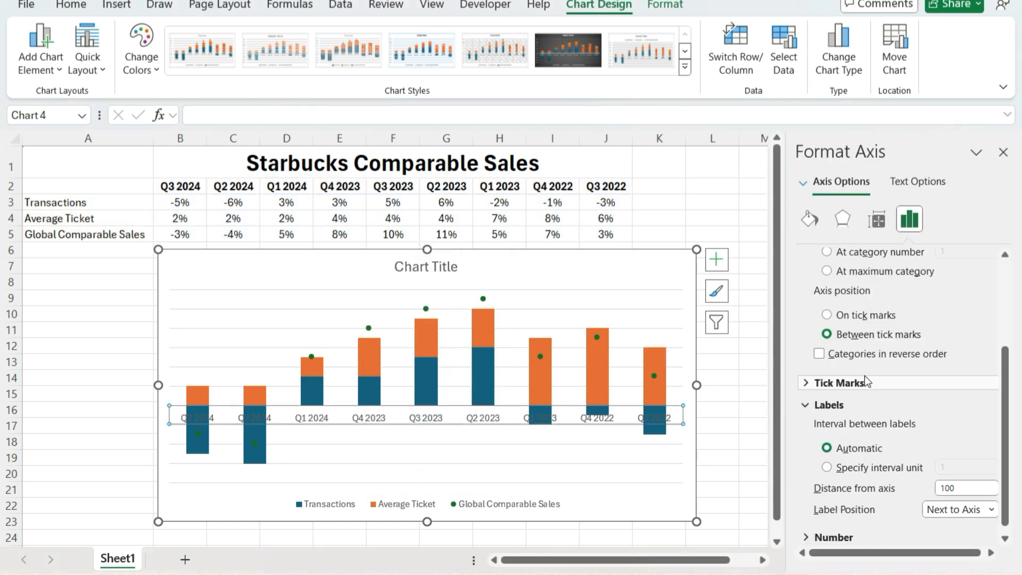
{"action": "left_click", "coordinate": [991, 510]}
{"action": "left_click", "coordinate": [933, 559]}
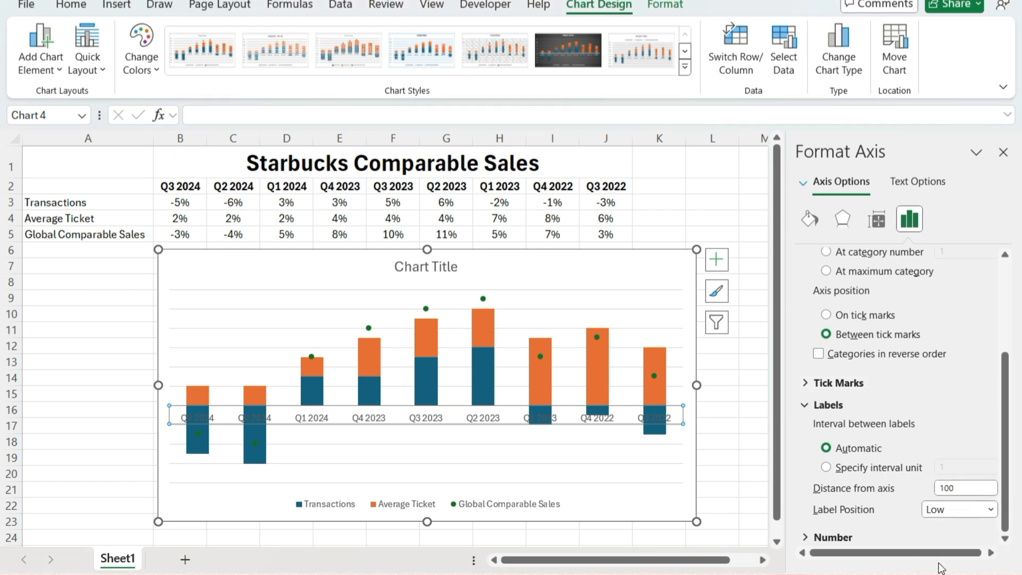
{"action": "left_click", "coordinate": [724, 464]}
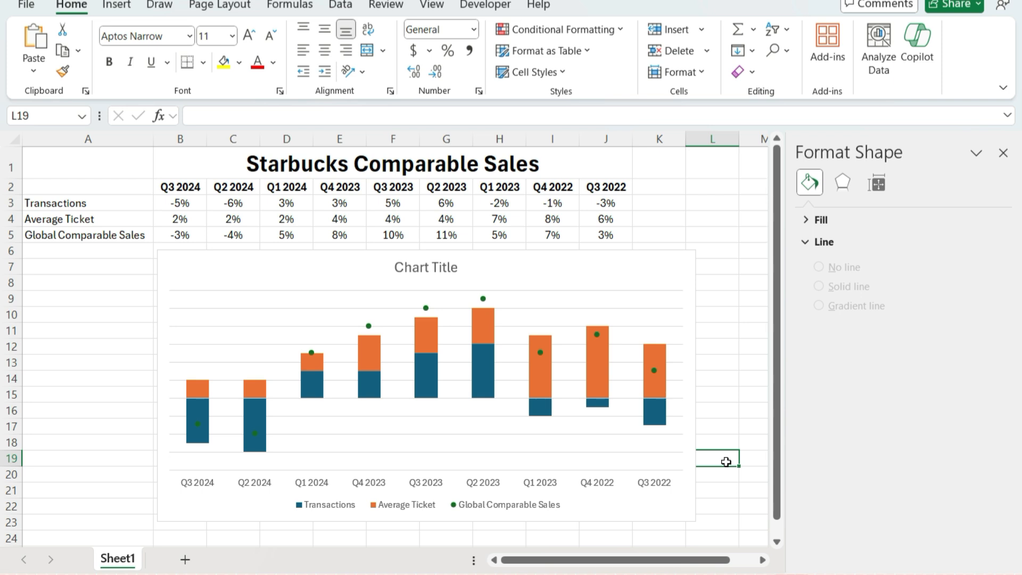
Set the gap width of the stacked columns to 50% and move the whole chart slightly to the left
{"action": "right_click", "coordinate": [488, 367]}
{"action": "left_click", "coordinate": [537, 548]}
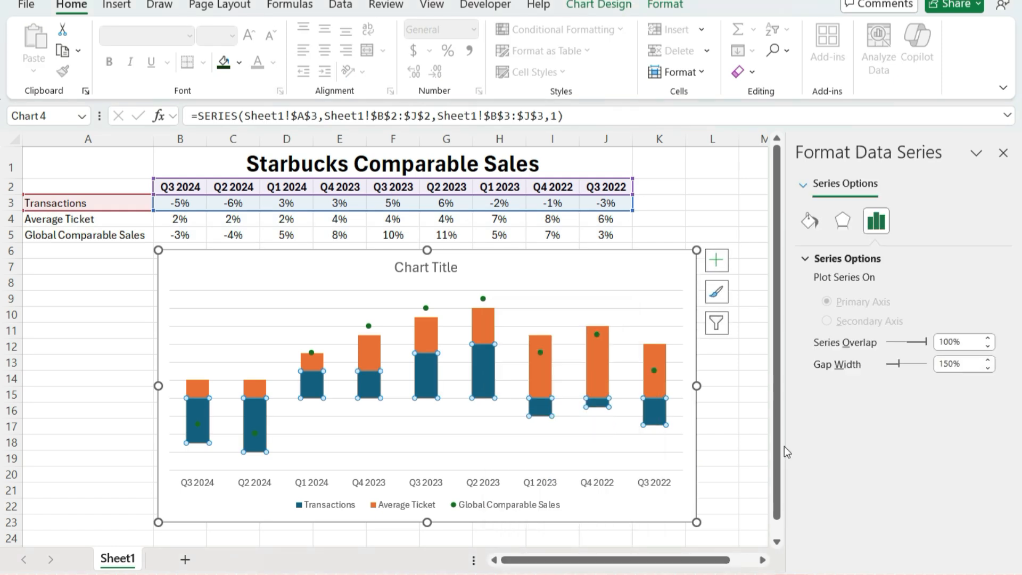
{"action": "left_click", "coordinate": [940, 364]}
{"action": "key", "text": "BackSpace"}
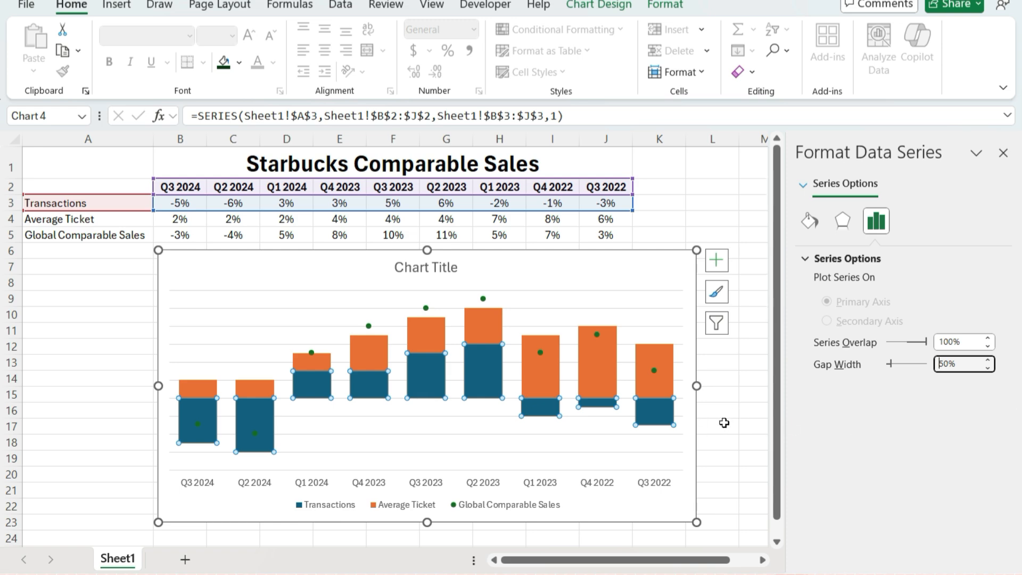
{"action": "left_click_drag", "start_coordinate": [590, 273], "coordinate": [582, 273]}
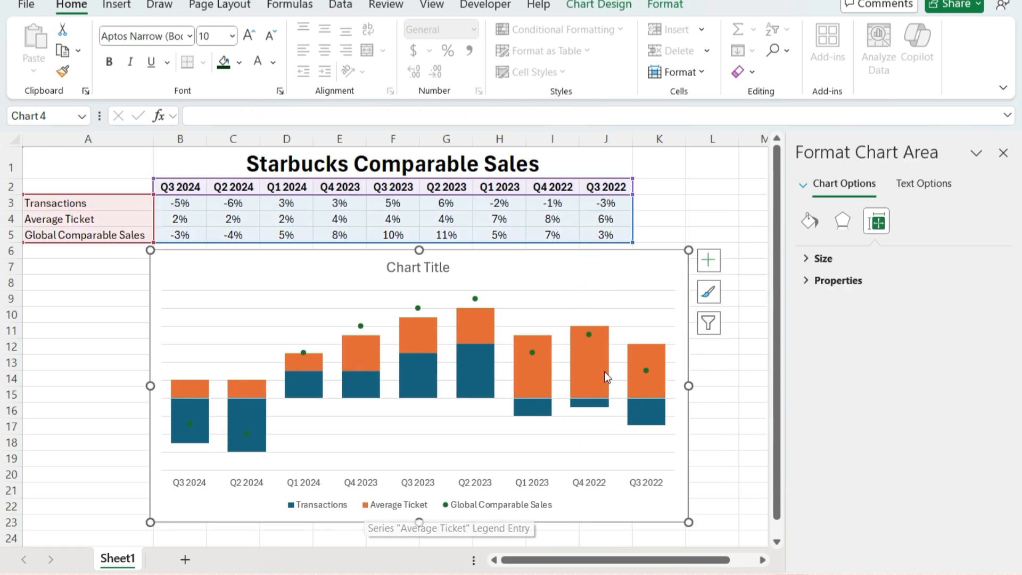
Fill the Transactions column series with a dark green theme colour
{"action": "mouse_move", "coordinate": [598, 366]}
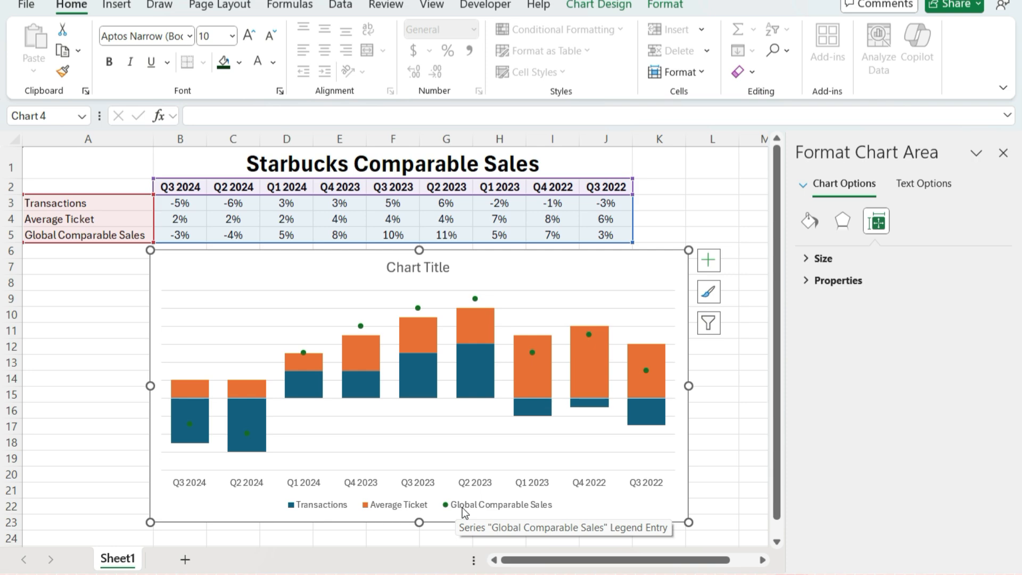
{"action": "left_click", "coordinate": [482, 352]}
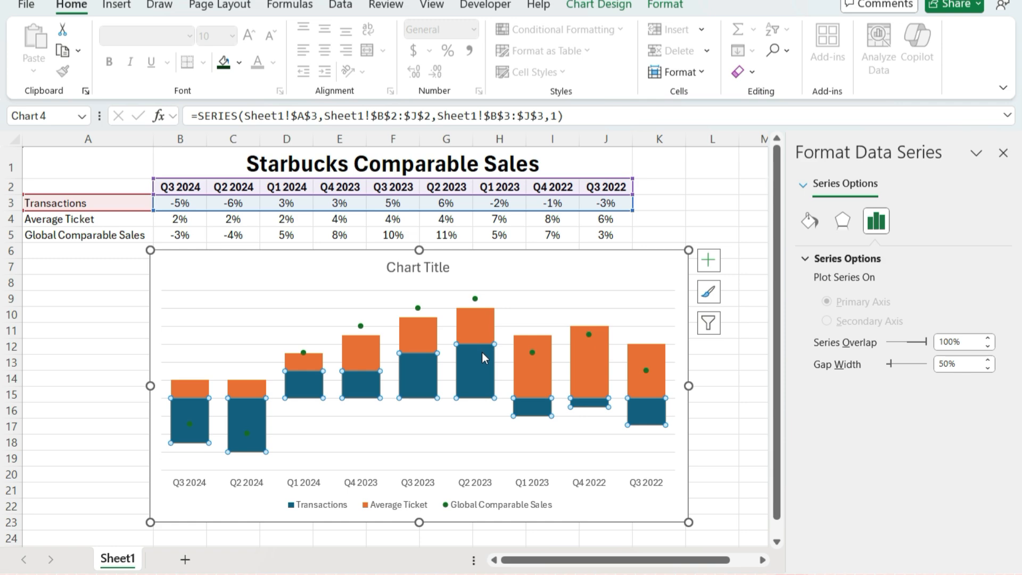
{"action": "left_click", "coordinate": [239, 63]}
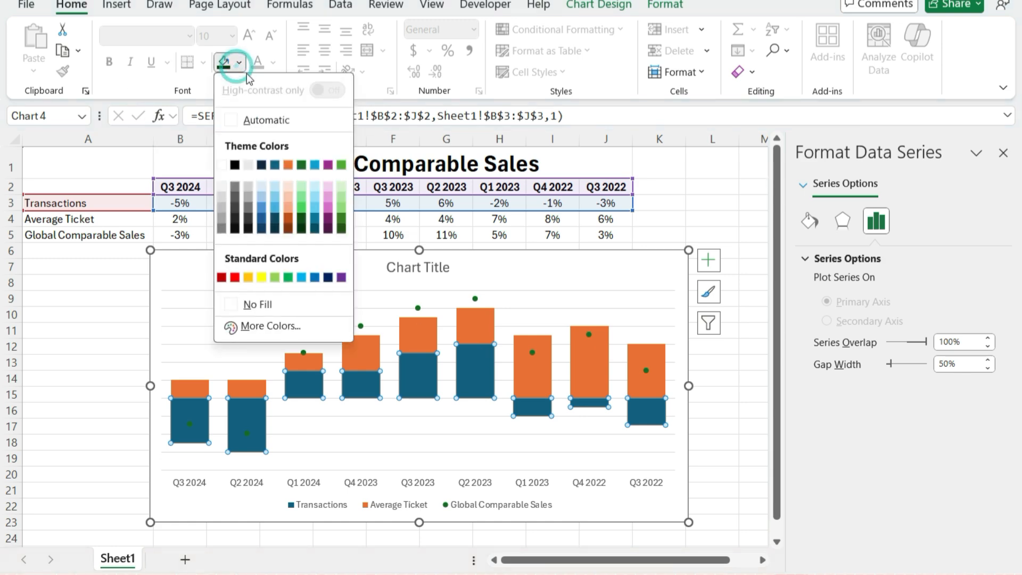
{"action": "left_click", "coordinate": [339, 219]}
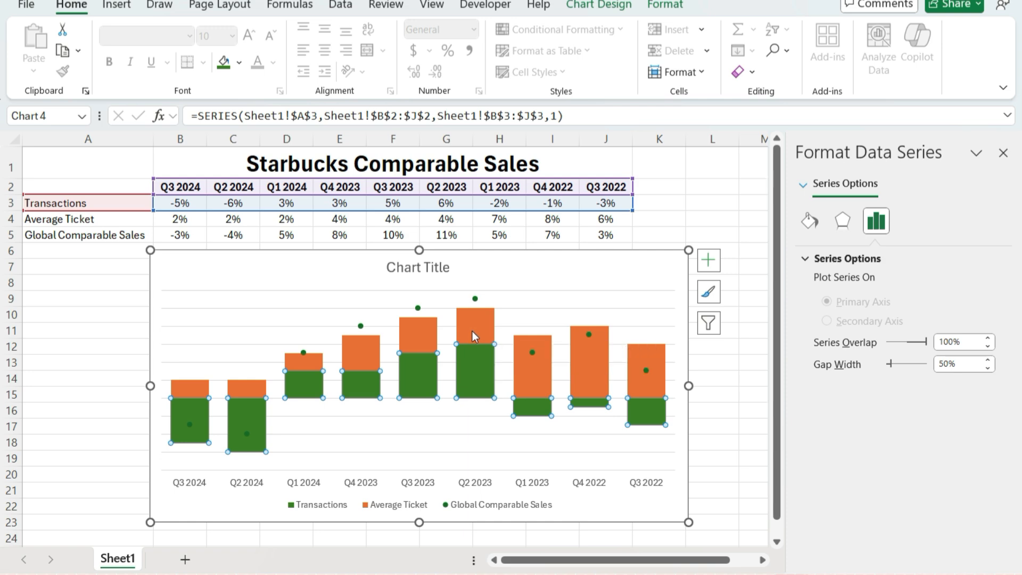
Fill the Average Ticket column series with a light green theme colour
{"action": "left_click", "coordinate": [472, 331]}
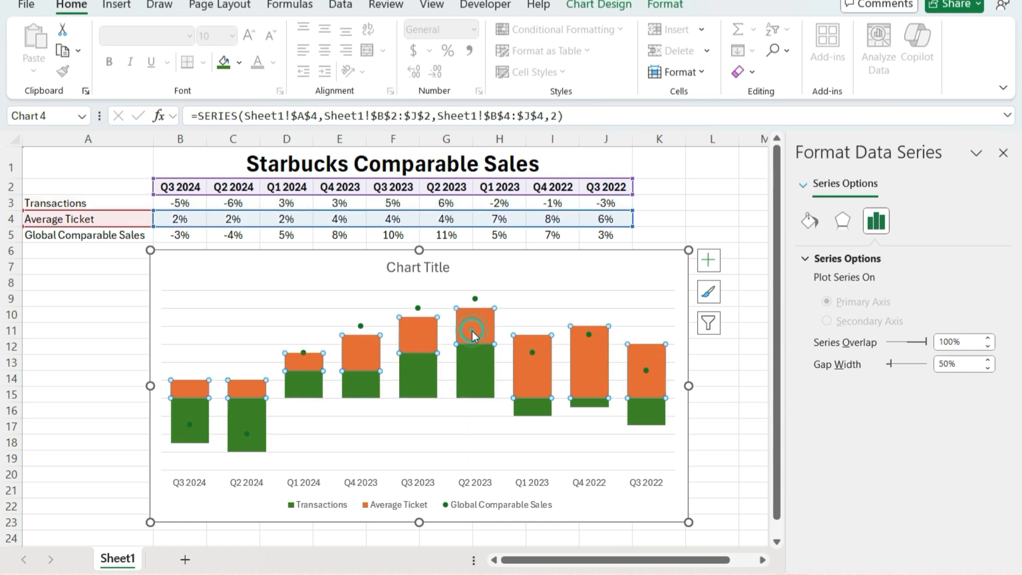
{"action": "left_click", "coordinate": [239, 63]}
{"action": "left_click", "coordinate": [342, 196]}
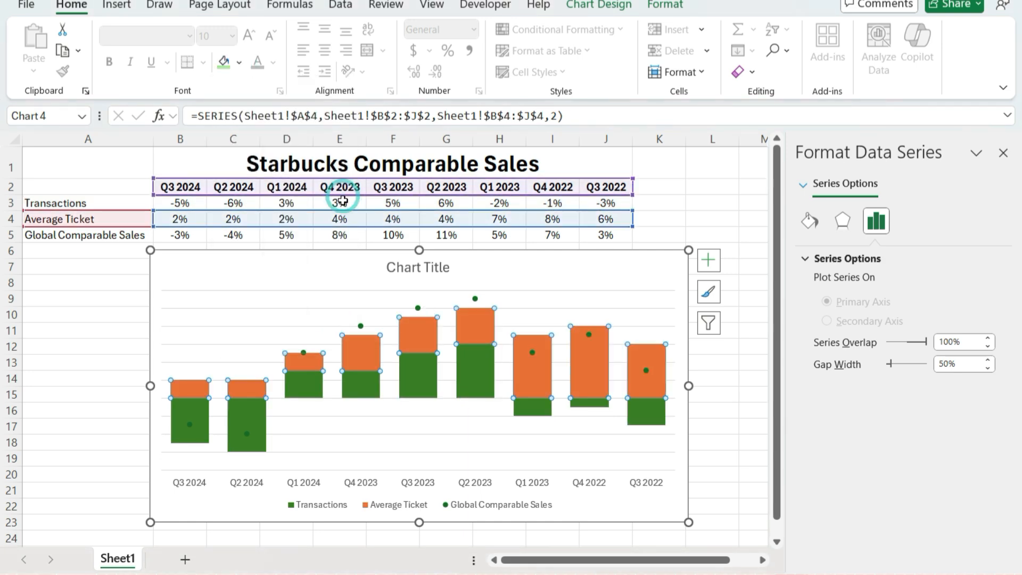
Add data labels to the Global Comparable Sales markers and position them above the points
{"action": "left_click", "coordinate": [247, 436]}
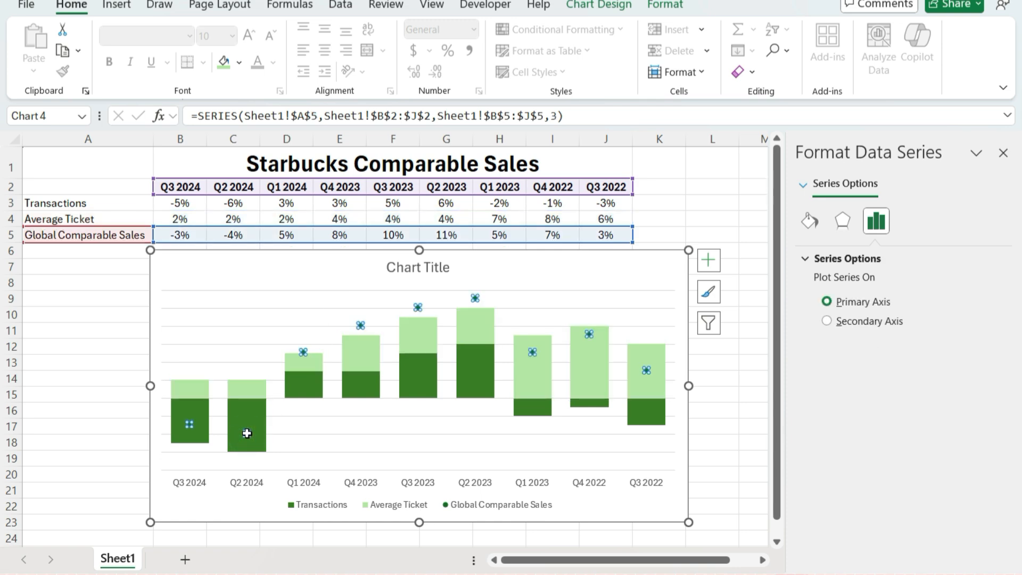
{"action": "right_click", "coordinate": [247, 433]}
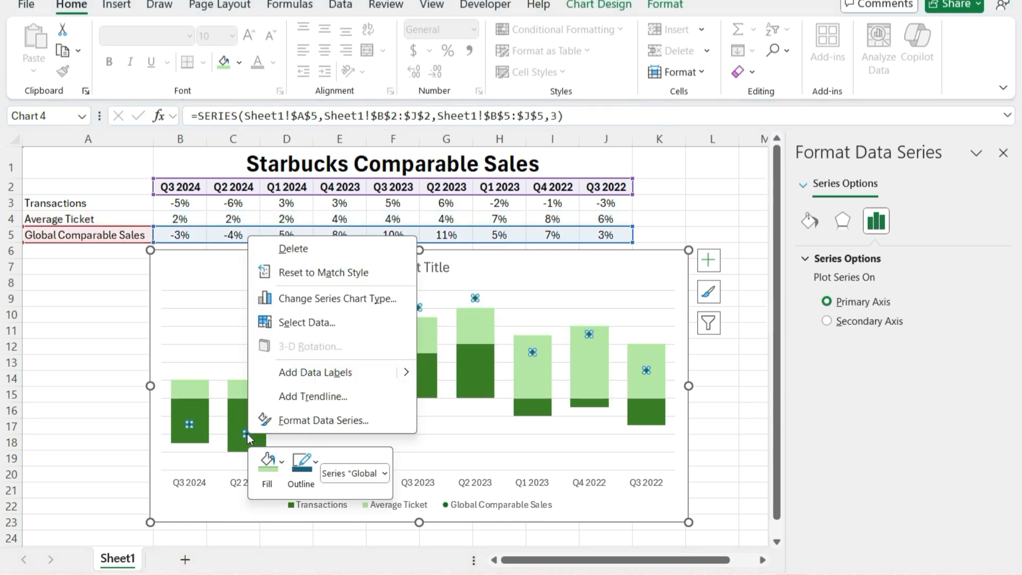
{"action": "left_click", "coordinate": [306, 374]}
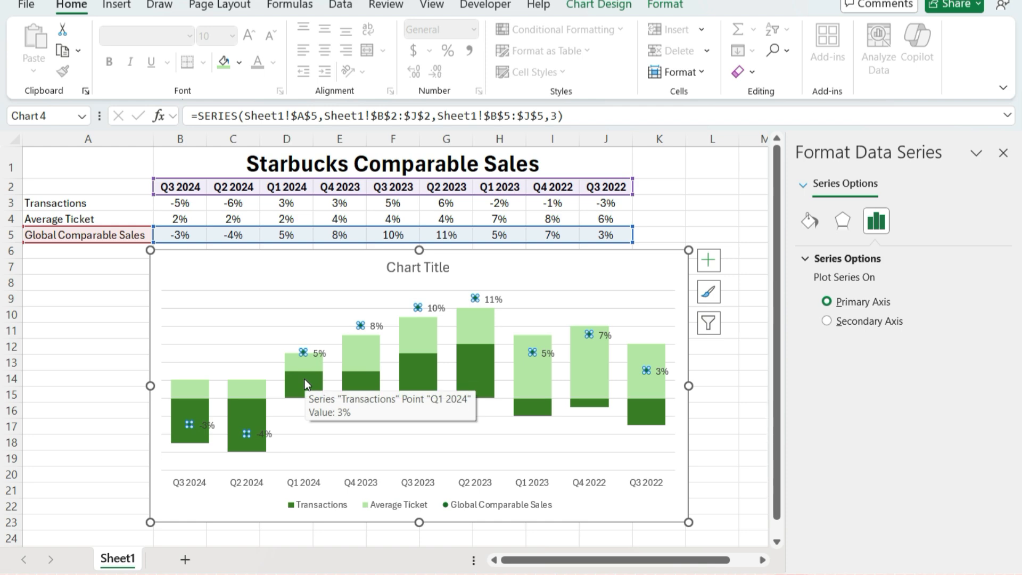
{"action": "right_click", "coordinate": [268, 436]}
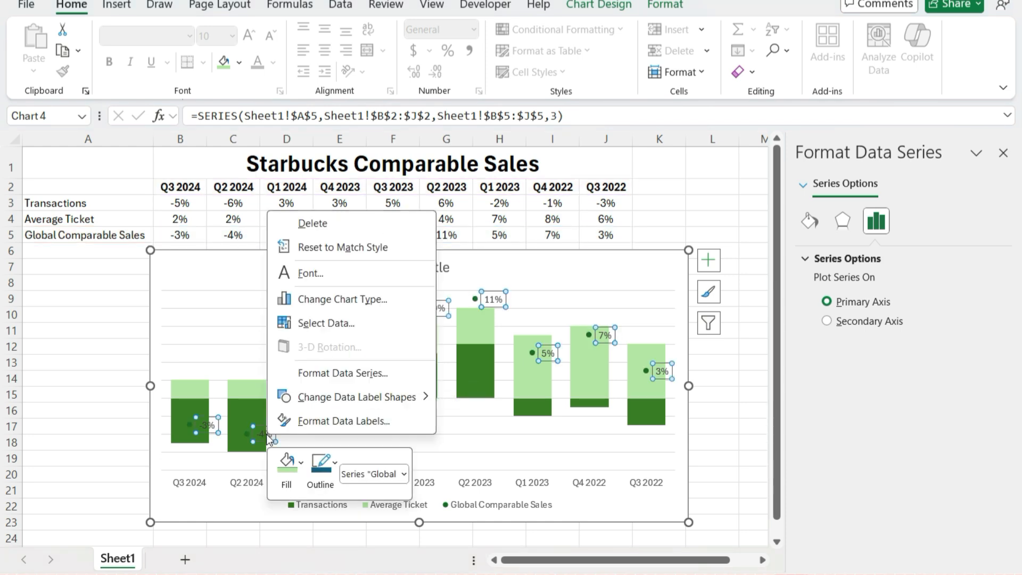
{"action": "left_click", "coordinate": [301, 421]}
{"action": "scroll", "coordinate": [852, 420], "scroll_direction": "down", "scroll_amount": 2}
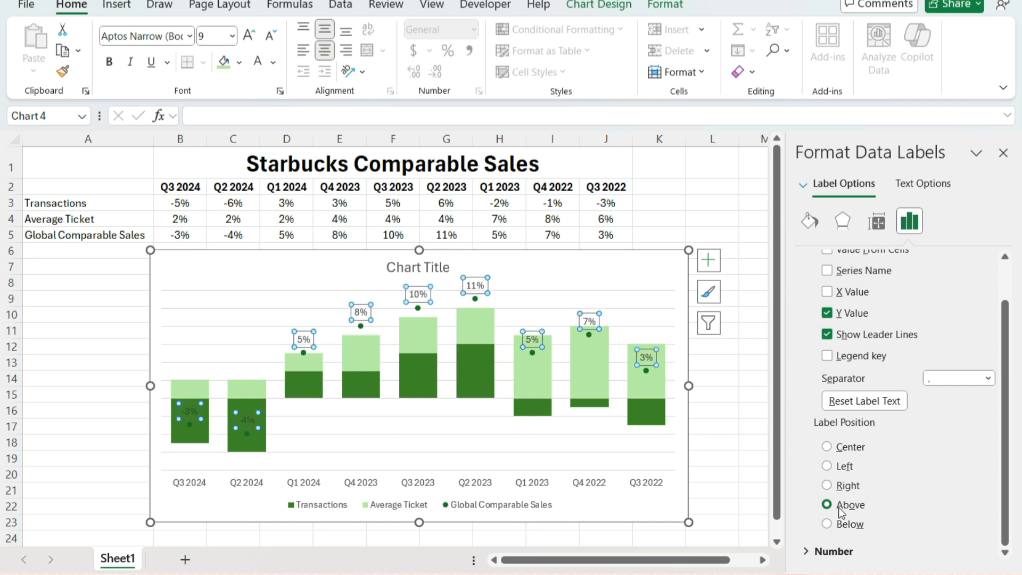
{"action": "left_click", "coordinate": [406, 430]}
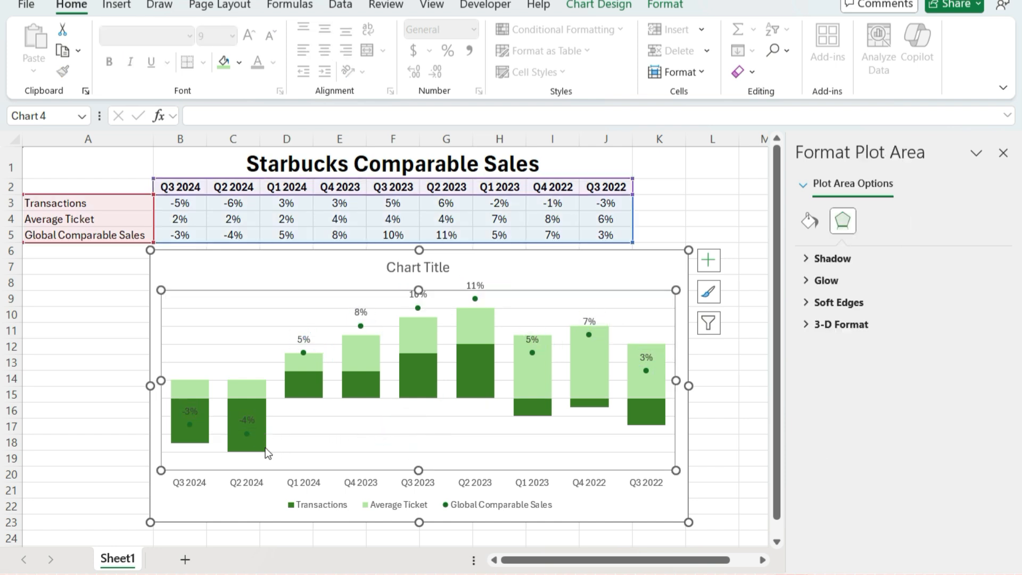
Change the shape of the Global Comparable Sales data labels to a rounded rectangle
{"action": "mouse_move", "coordinate": [267, 449]}
{"action": "mouse_move", "coordinate": [263, 416]}
{"action": "left_click", "coordinate": [249, 422]}
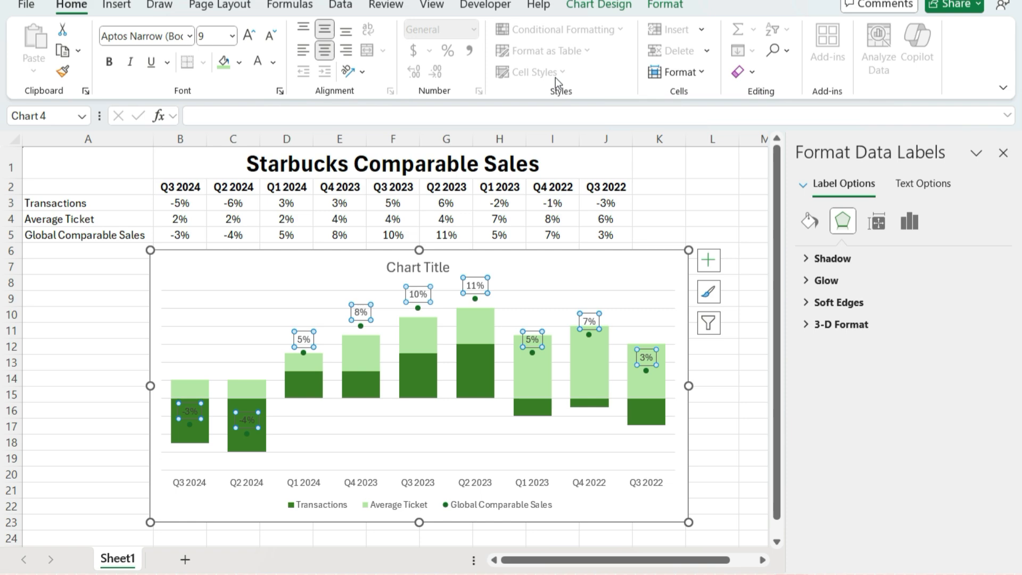
{"action": "left_click", "coordinate": [664, 5]}
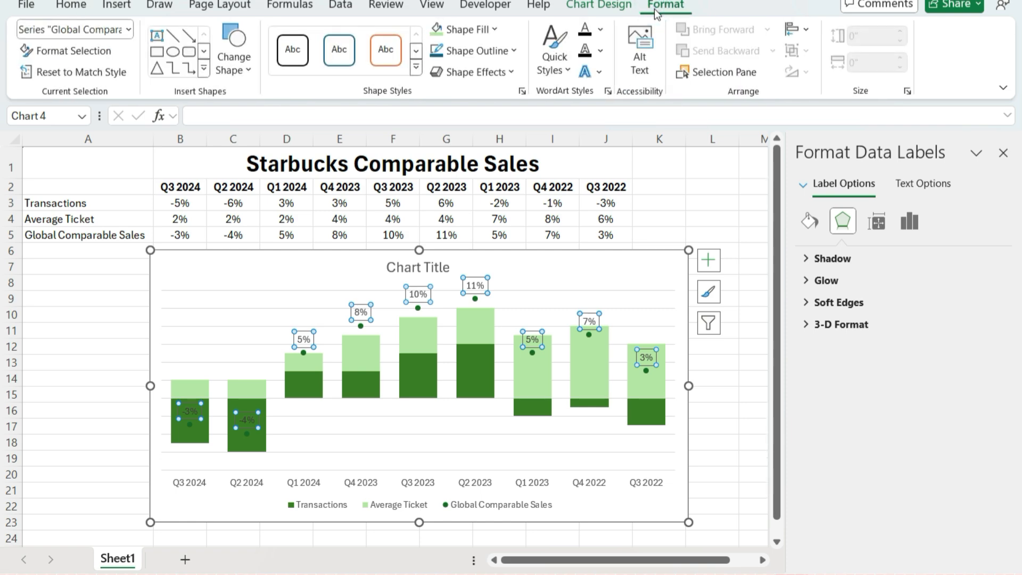
{"action": "left_click", "coordinate": [232, 59]}
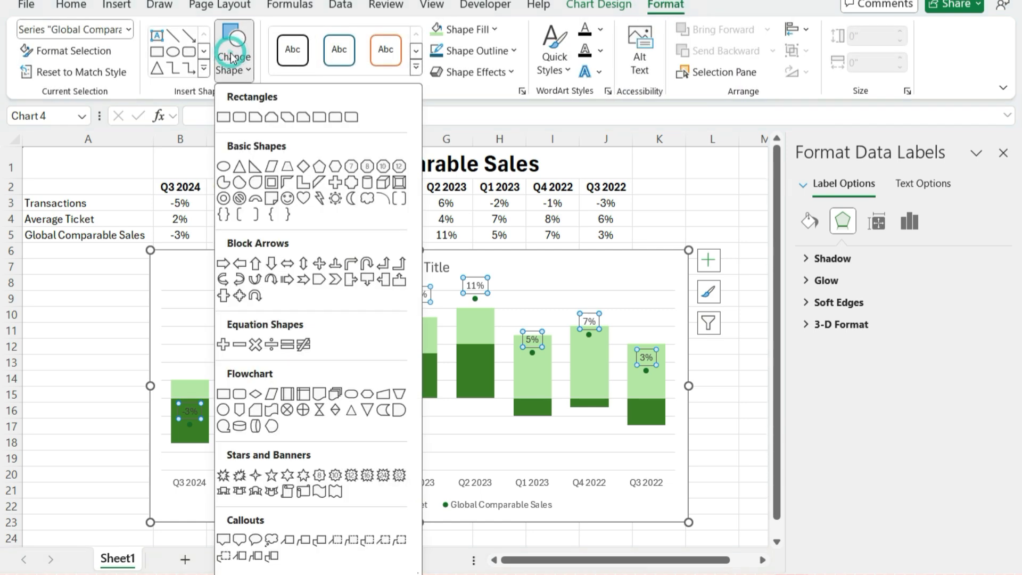
{"action": "left_click", "coordinate": [240, 117]}
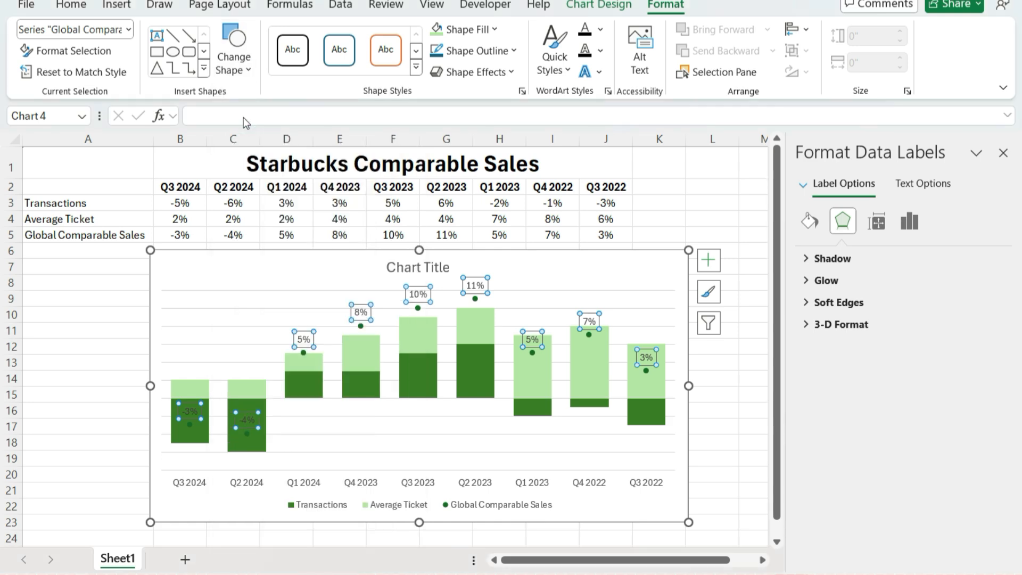
Give the Global Comparable Sales data labels a black fill and white text at font size 8
{"action": "left_click", "coordinate": [60, 7]}
{"action": "left_click", "coordinate": [237, 62]}
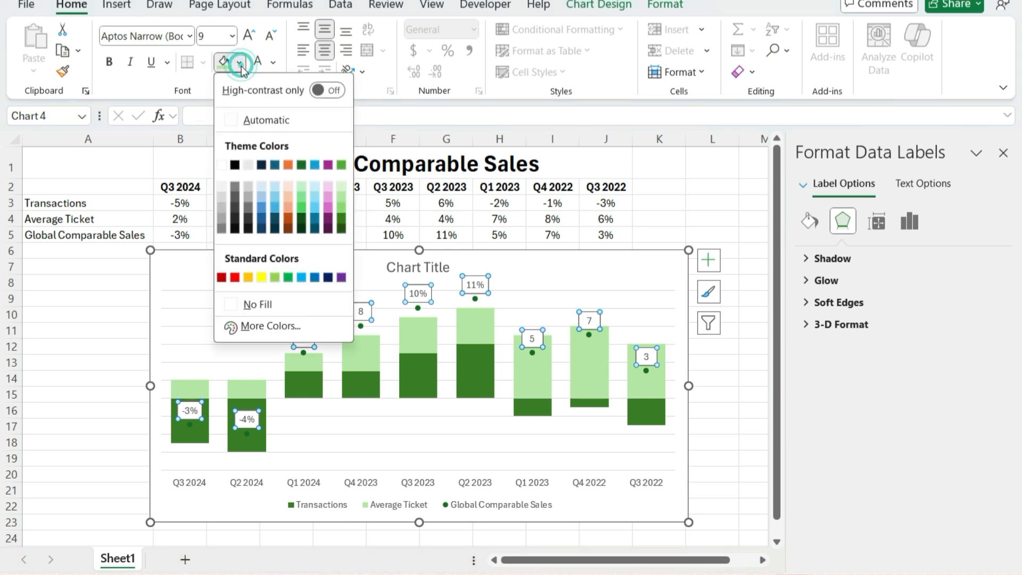
{"action": "left_click", "coordinate": [235, 164]}
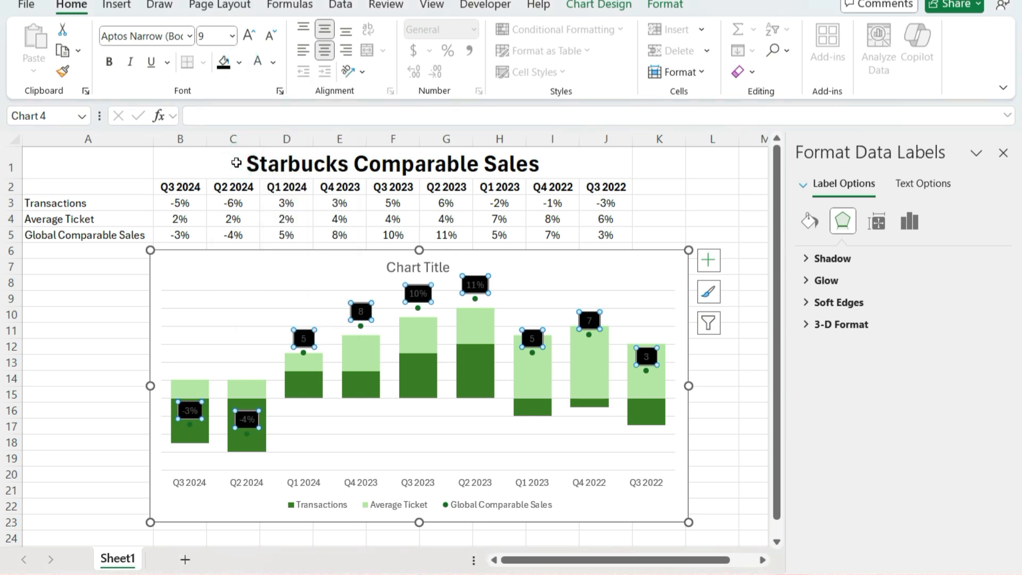
{"action": "left_click", "coordinate": [257, 62]}
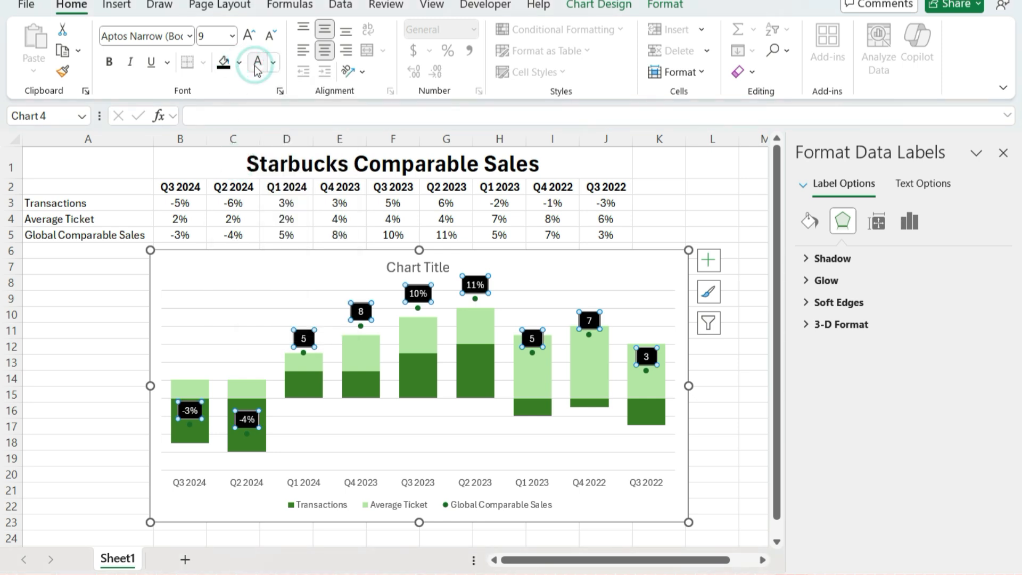
{"action": "left_click", "coordinate": [270, 37]}
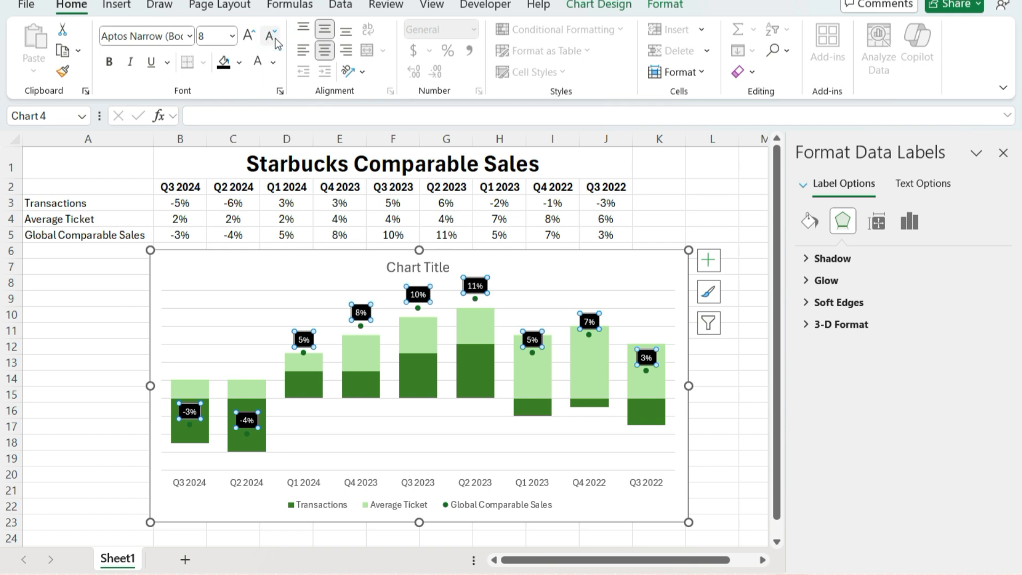
{"action": "left_click", "coordinate": [216, 257]}
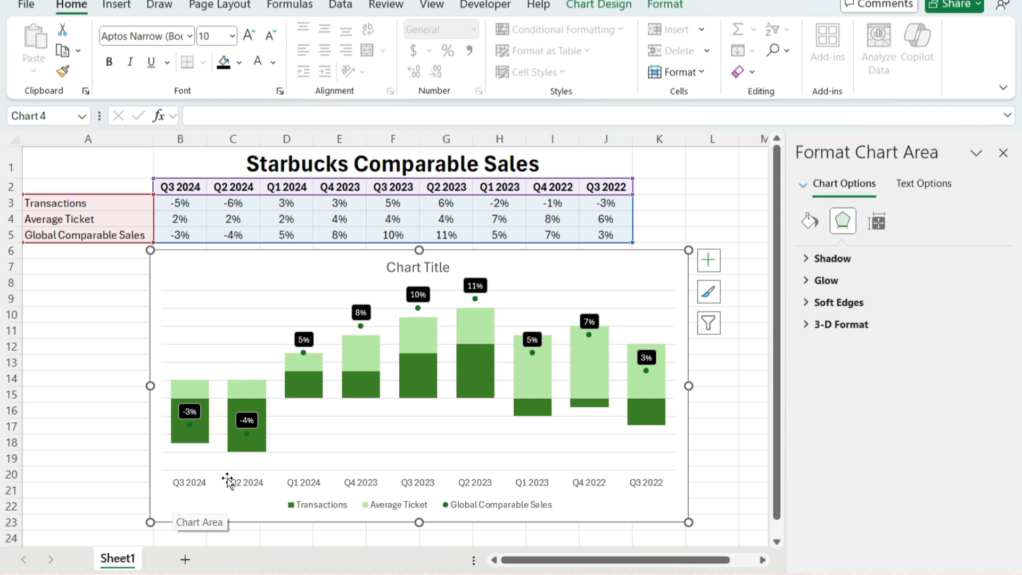
Show the horizontal axis categories in reverse order, so the quarters run from Q3 2022 to Q3 2024
{"action": "right_click", "coordinate": [543, 482]}
{"action": "left_click", "coordinate": [579, 471]}
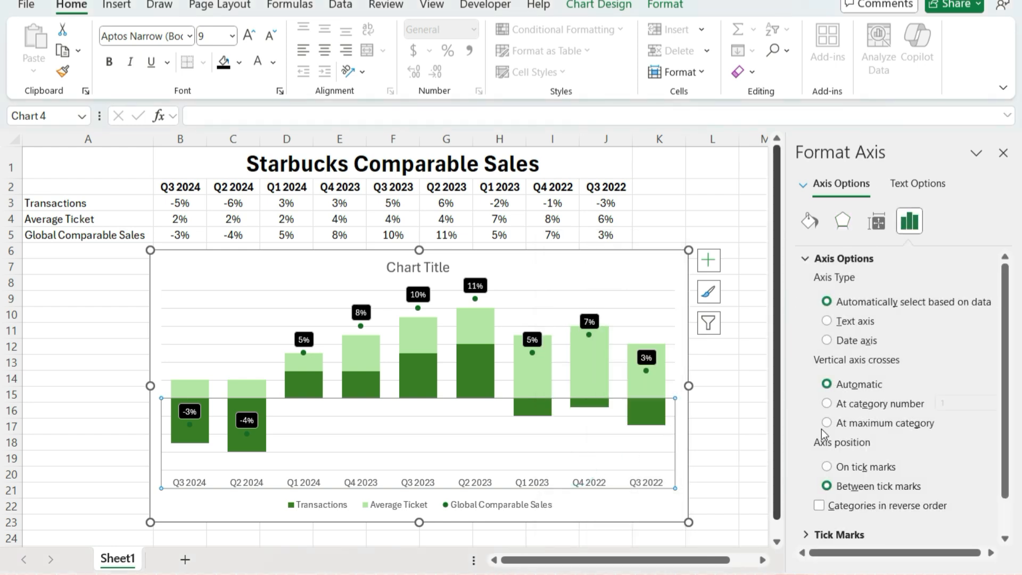
{"action": "left_click", "coordinate": [870, 506]}
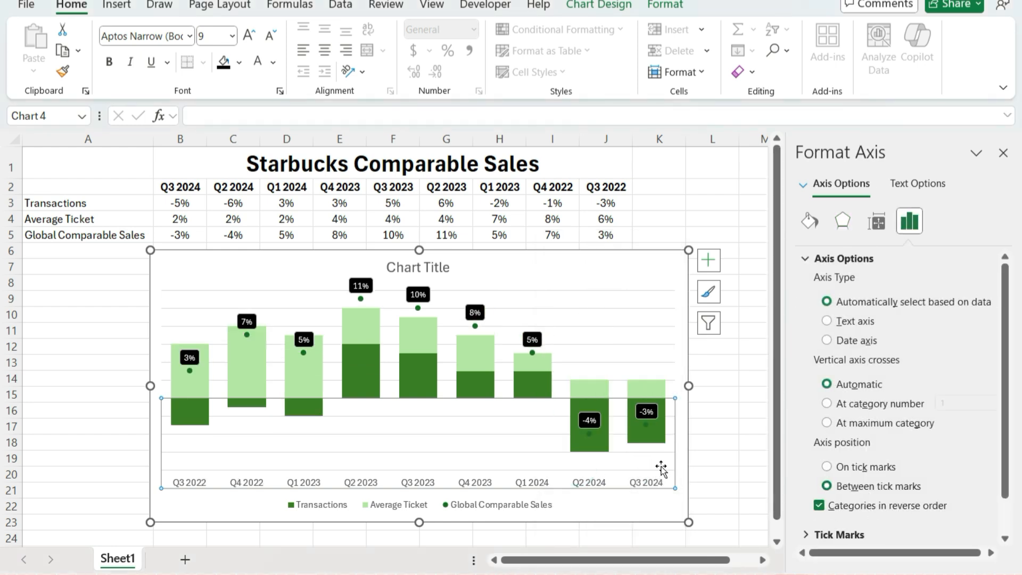
{"action": "left_click", "coordinate": [674, 504]}
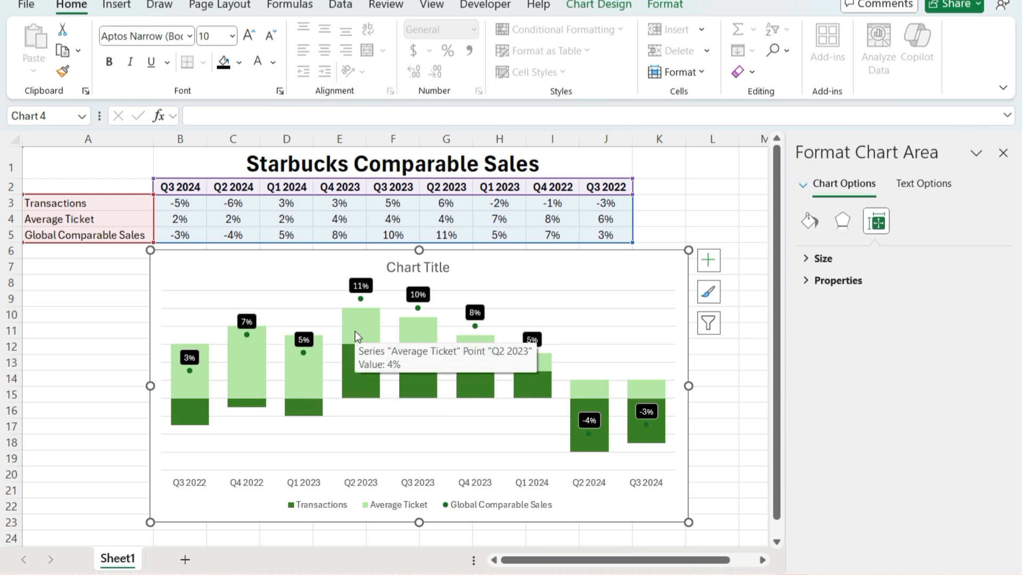
Replace the placeholder chart title with "Starbucks Comparable Sales Growth"
{"action": "mouse_move", "coordinate": [362, 376]}
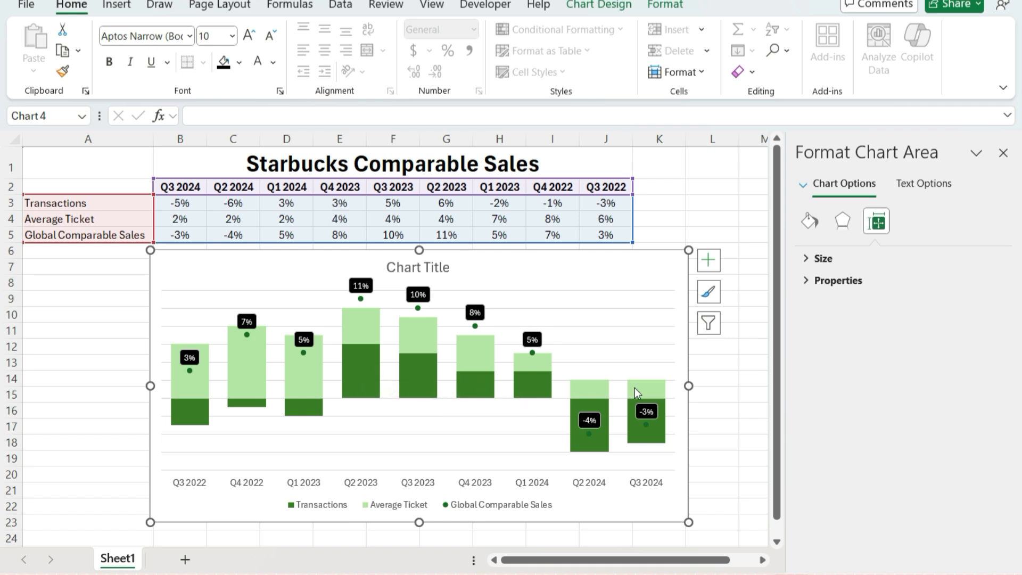
{"action": "mouse_move", "coordinate": [664, 420]}
{"action": "left_click", "coordinate": [415, 268]}
{"action": "left_click", "coordinate": [411, 267]}
{"action": "triple_click", "coordinate": [409, 266]}
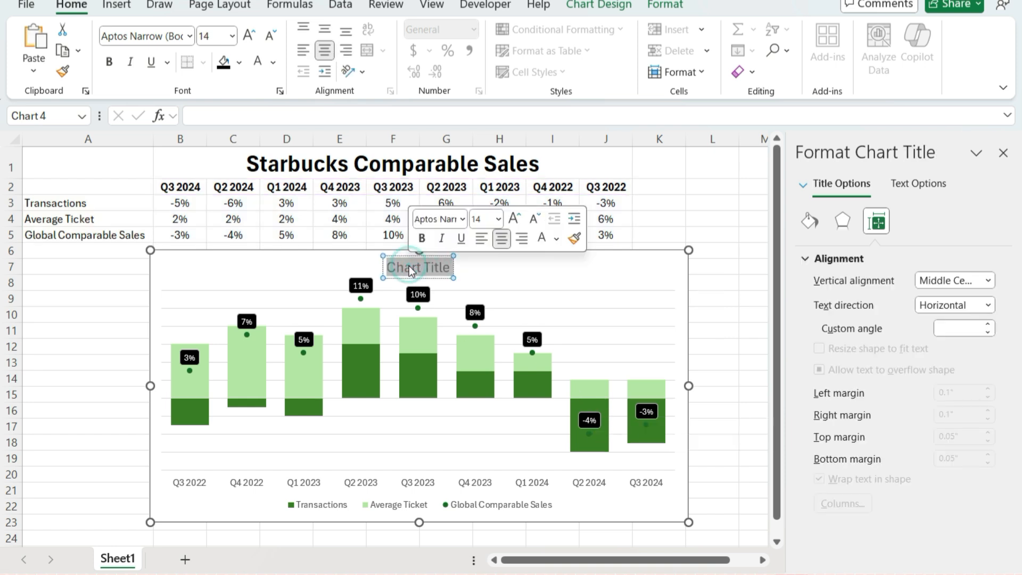
{"action": "type", "text": "Sta"}
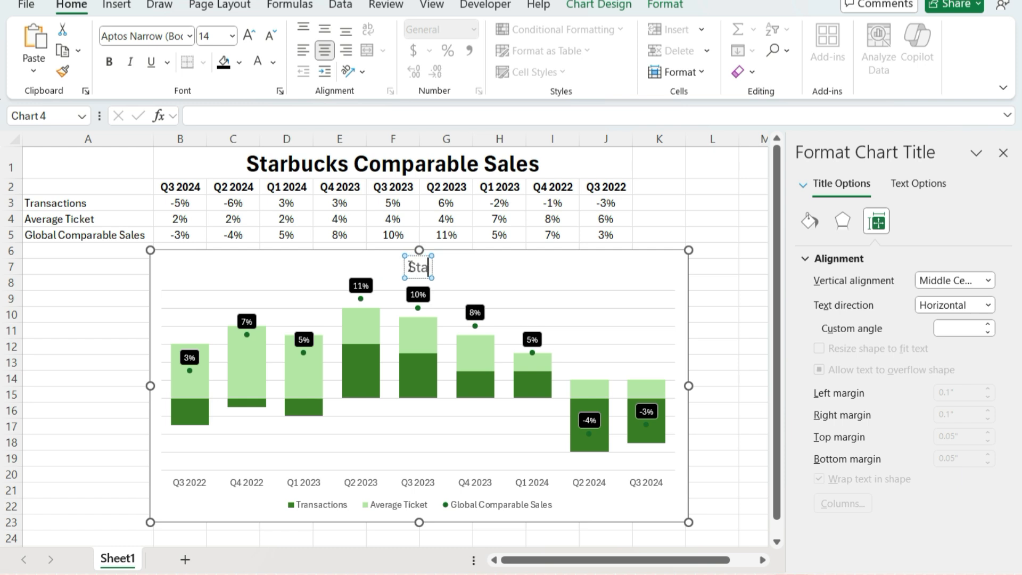
{"action": "type", "text": "rbucks Compara"}
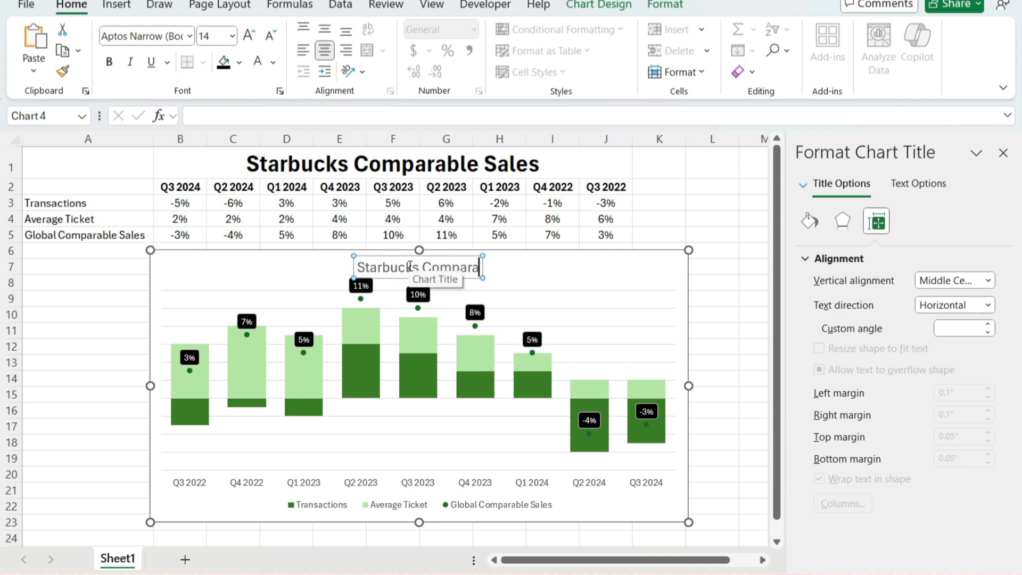
{"action": "type", "text": "ble Sales Growth"}
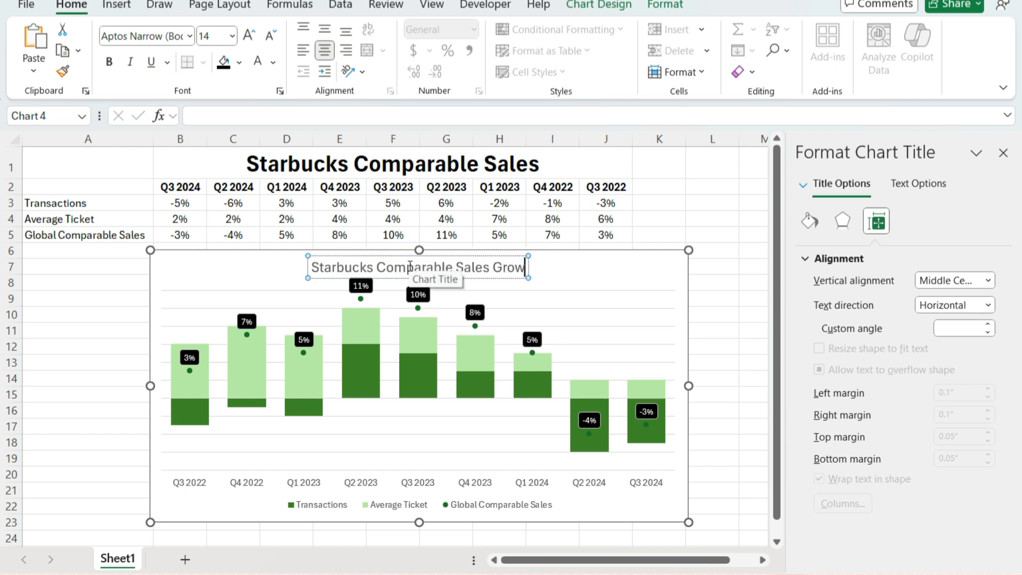
{"action": "left_click", "coordinate": [636, 241]}
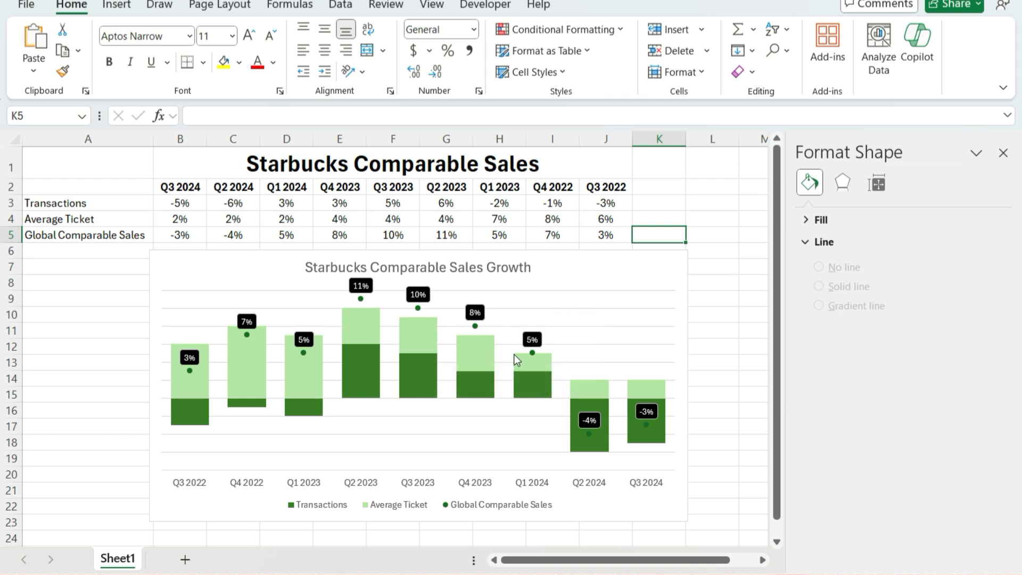
{"action": "mouse_move", "coordinate": [592, 436]}
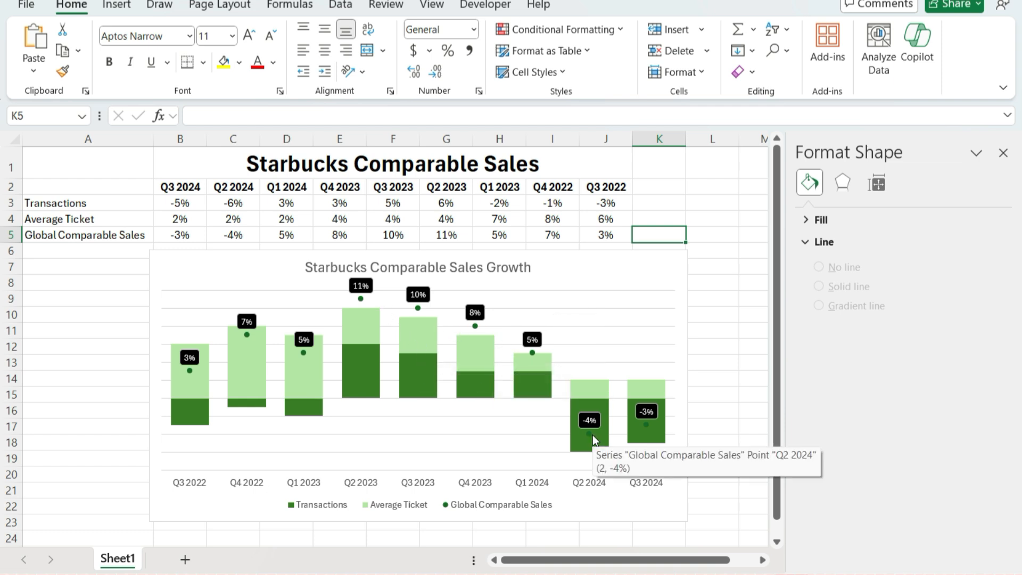